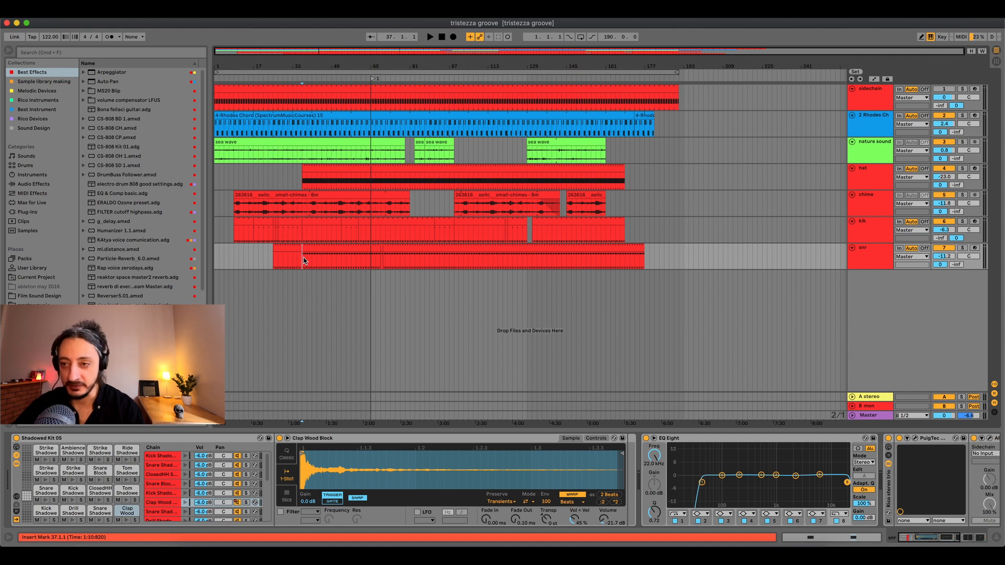
Step: Play the arrangement from bar 37, check the mixer levels, and display the Rhodes track's device chain
{"action": "key", "text": "space"}
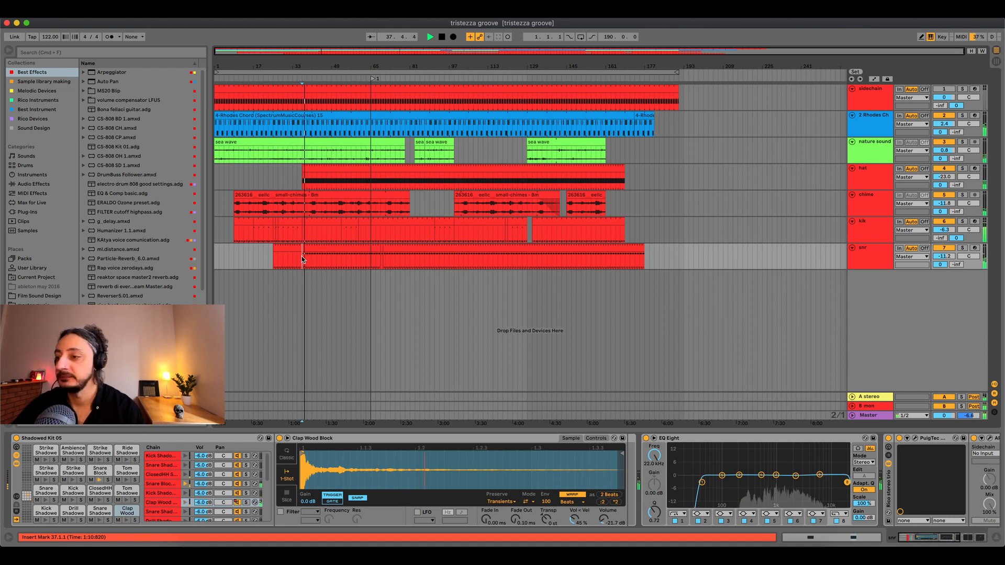
{"action": "key", "text": "Tab"}
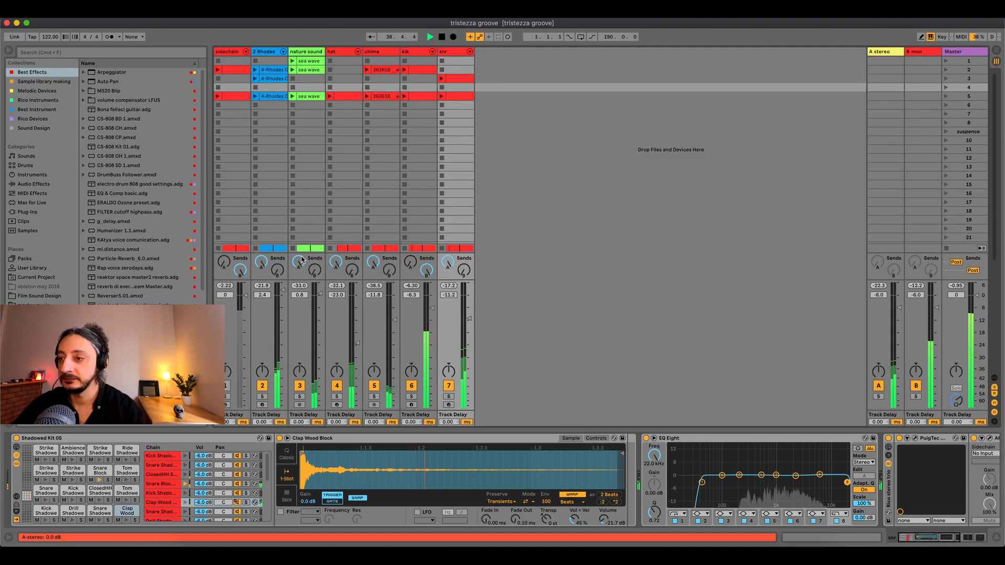
{"action": "key", "text": "Tab"}
{"action": "left_click", "coordinate": [838, 410]}
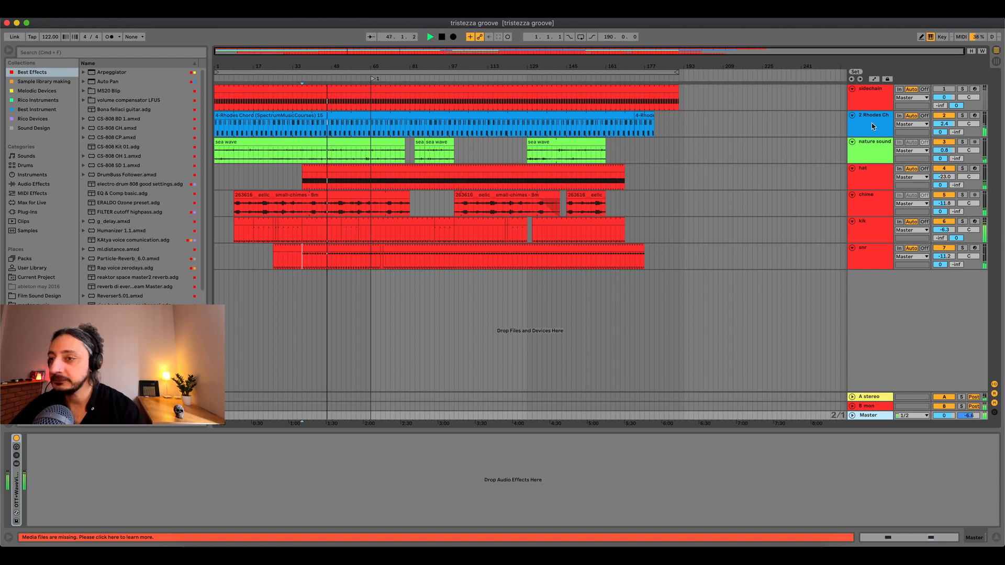
{"action": "left_click", "coordinate": [885, 127]}
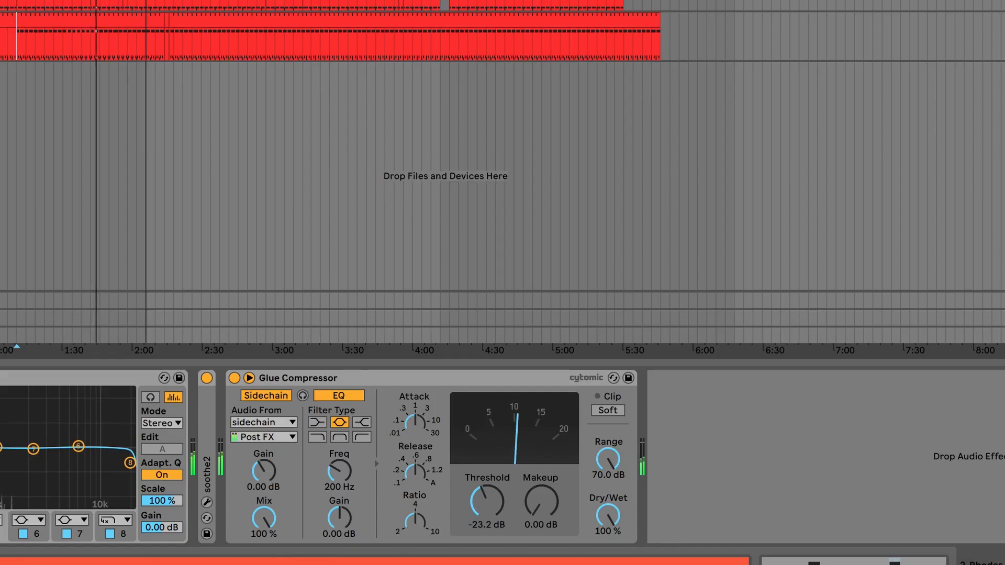
Step: Compare the Rhodes track with its Glue Compressor bypassed and active, and set the compressor's Makeup to 1.59 dB
{"action": "left_click", "coordinate": [351, 378]}
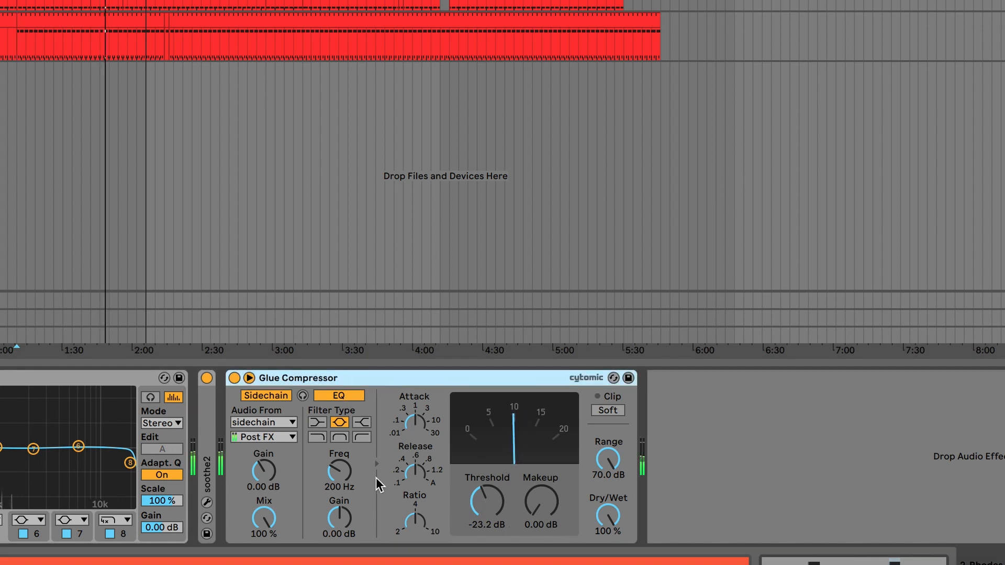
{"action": "left_click", "coordinate": [234, 378]}
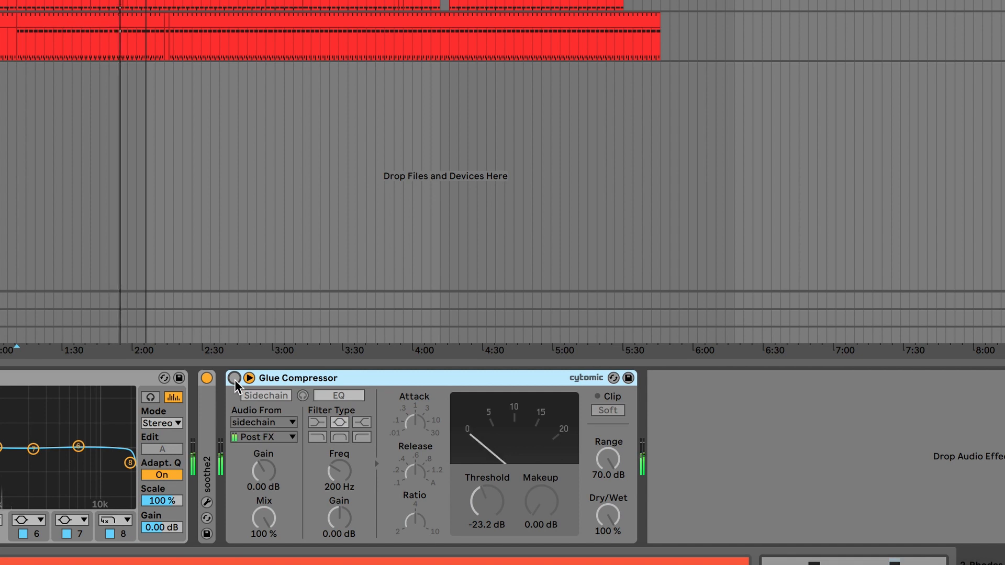
{"action": "left_click", "coordinate": [235, 381]}
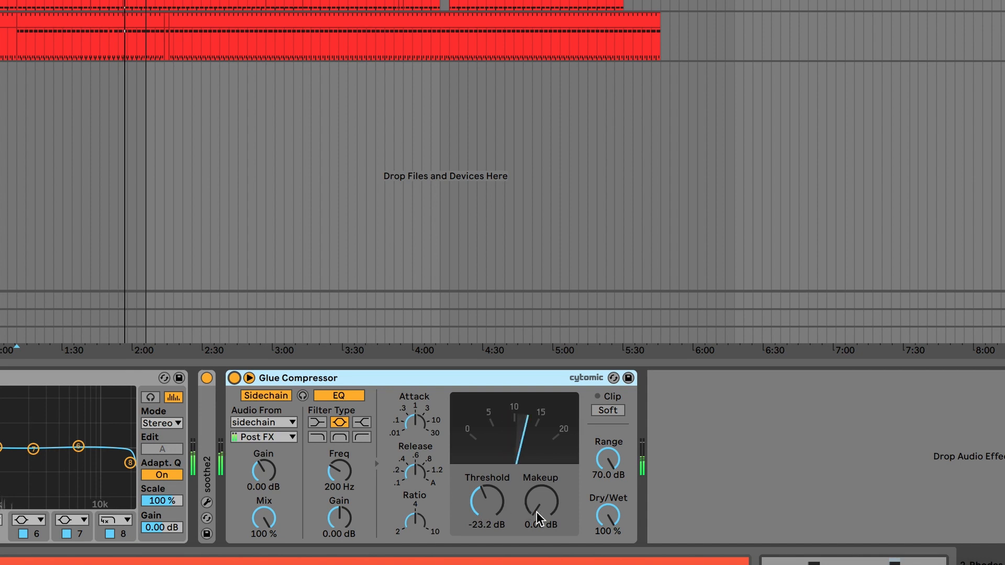
{"action": "mouse_move", "coordinate": [541, 510]}
{"action": "left_mouse_down"}
{"action": "mouse_move", "coordinate": [541, 497]}
{"action": "mouse_move", "coordinate": [540, 509]}
{"action": "left_mouse_up"}
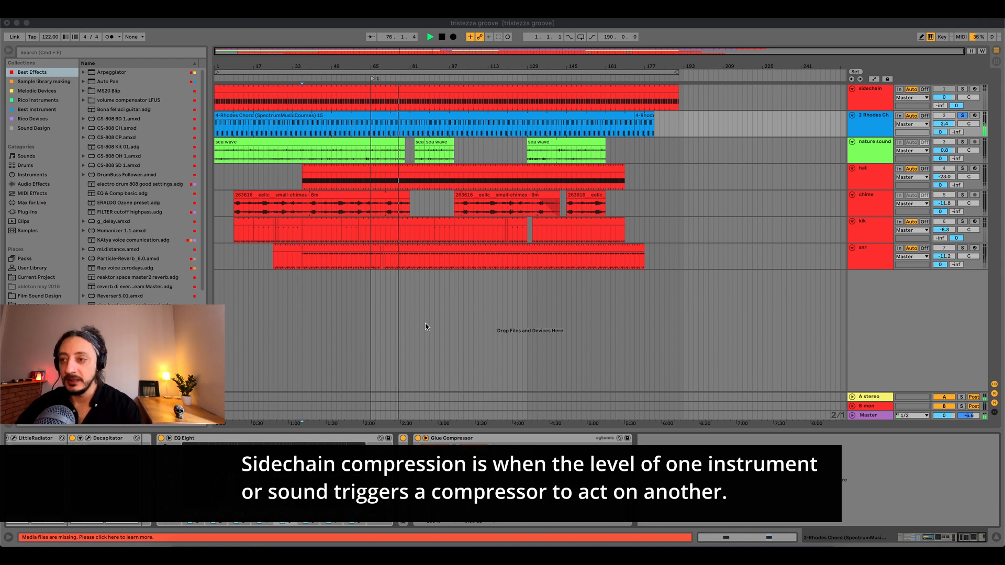
Step: Review the Rhodes track's Glue Compressor, unsolo that track, and display the devices of the sidechain track
{"action": "left_click", "coordinate": [476, 437]}
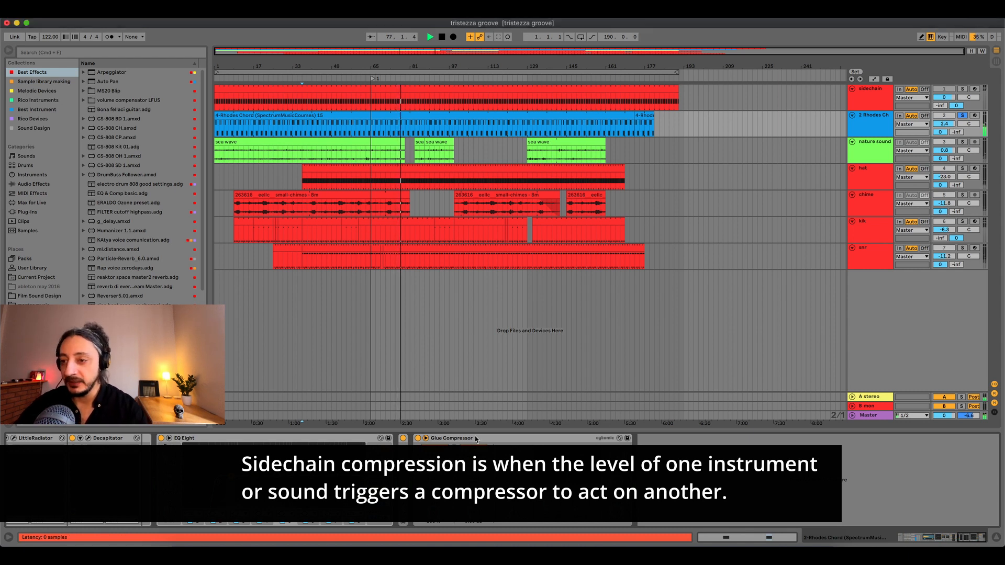
{"action": "left_click", "coordinate": [476, 438]}
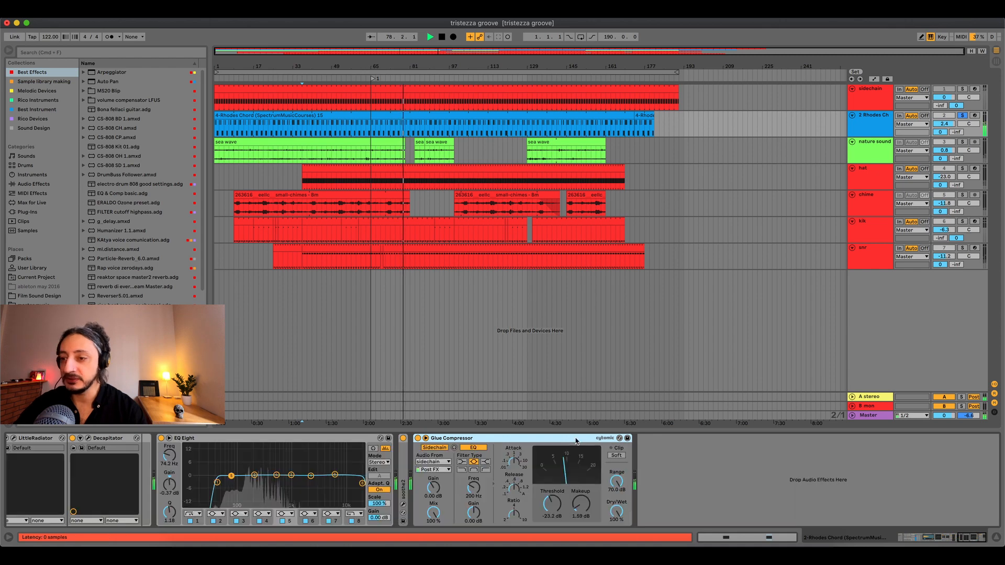
{"action": "left_click", "coordinate": [878, 103]}
{"action": "left_click", "coordinate": [377, 48]}
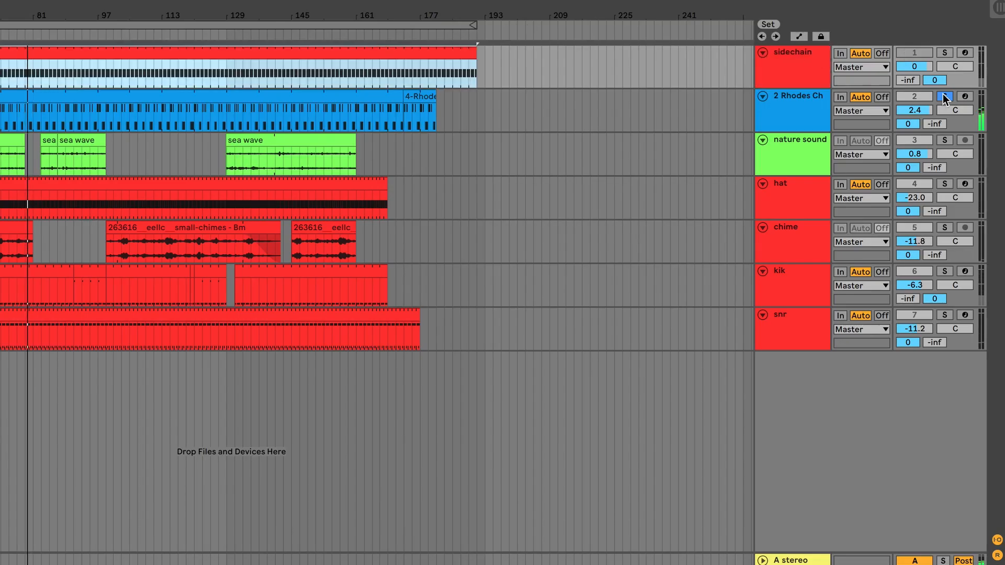
{"action": "left_click", "coordinate": [945, 98]}
{"action": "left_click", "coordinate": [822, 63]}
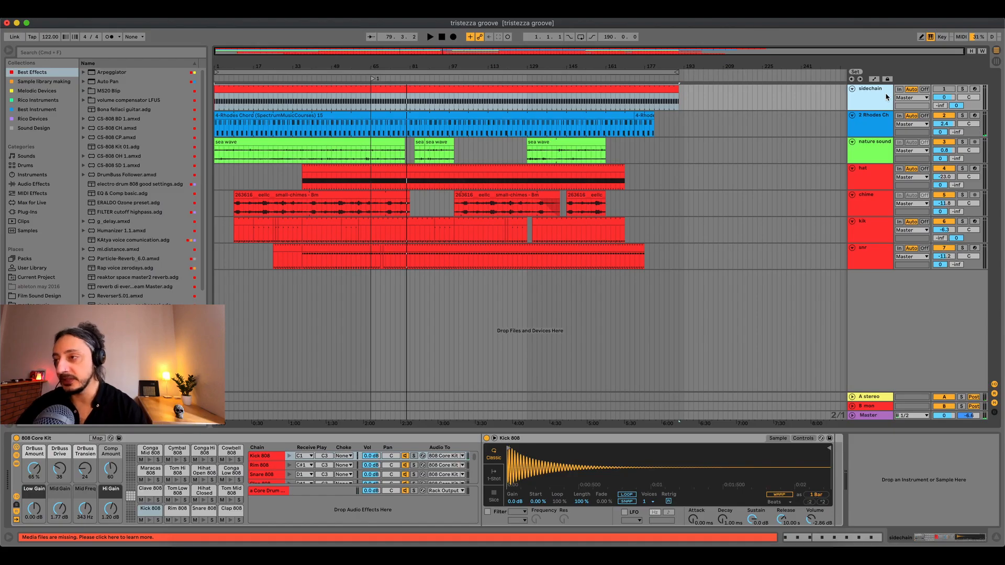
Step: Solo the kik track, listen to it from bar 111, and unsolo it
{"action": "left_click", "coordinate": [871, 232]}
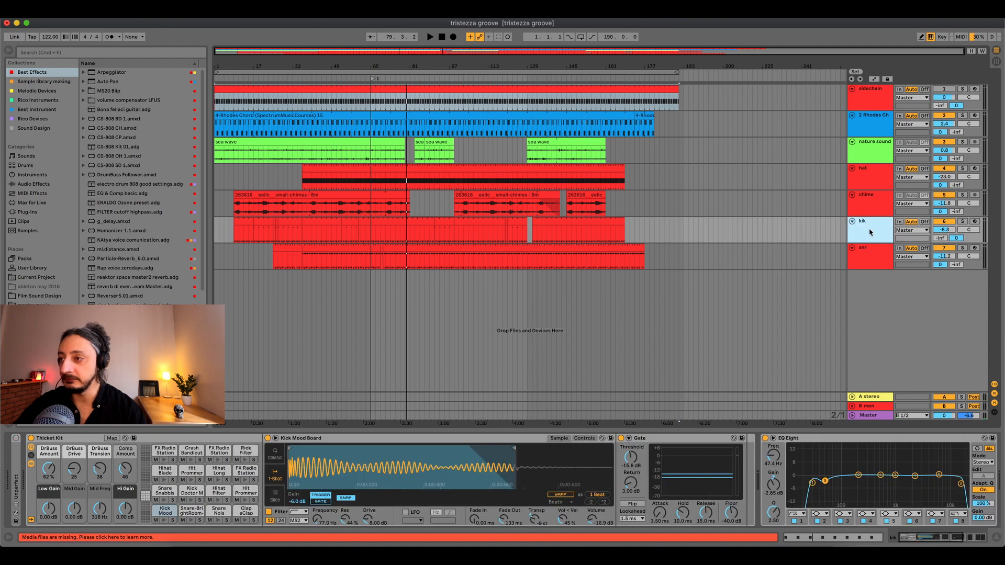
{"action": "left_click", "coordinate": [965, 222]}
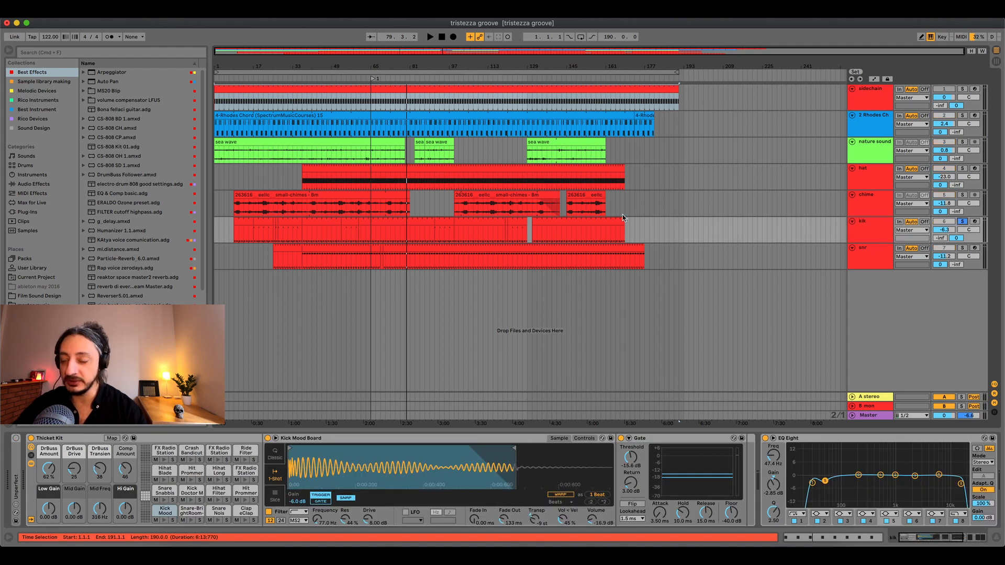
{"action": "left_click", "coordinate": [482, 232]}
{"action": "key", "text": "space"}
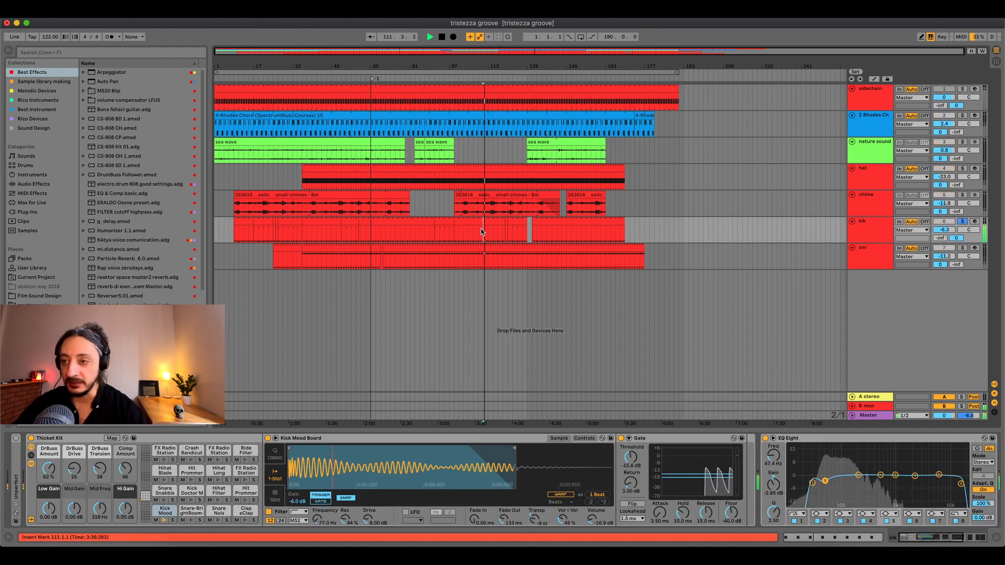
{"action": "left_click", "coordinate": [965, 222]}
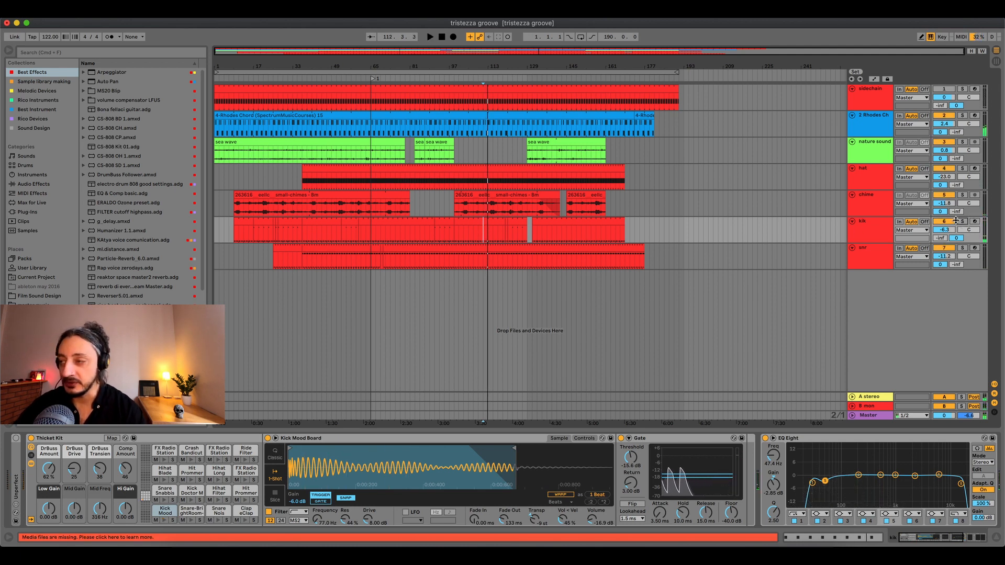
Step: Duplicate the kik track with its clips and devices
{"action": "left_click", "coordinate": [877, 93]}
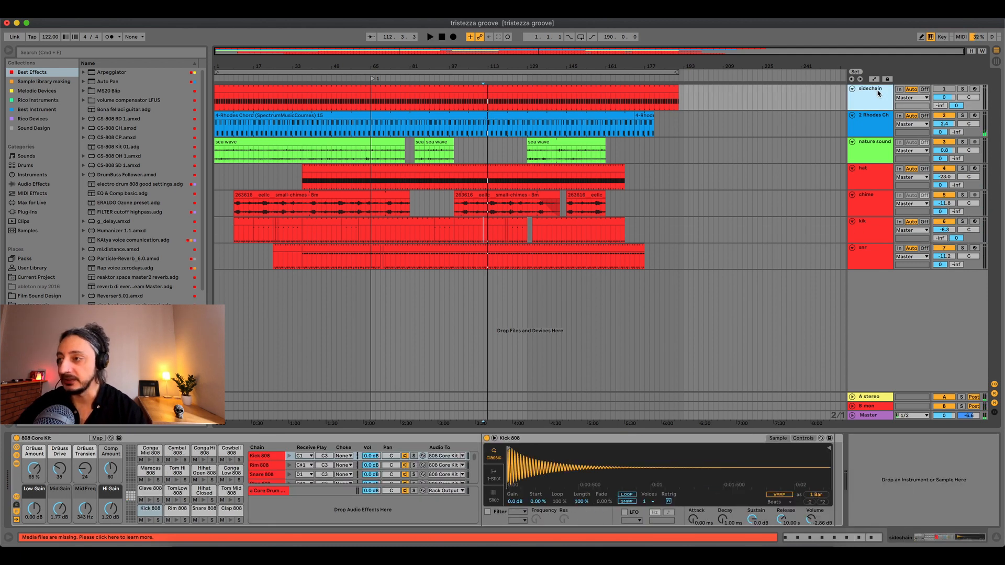
{"action": "left_click", "coordinate": [874, 224]}
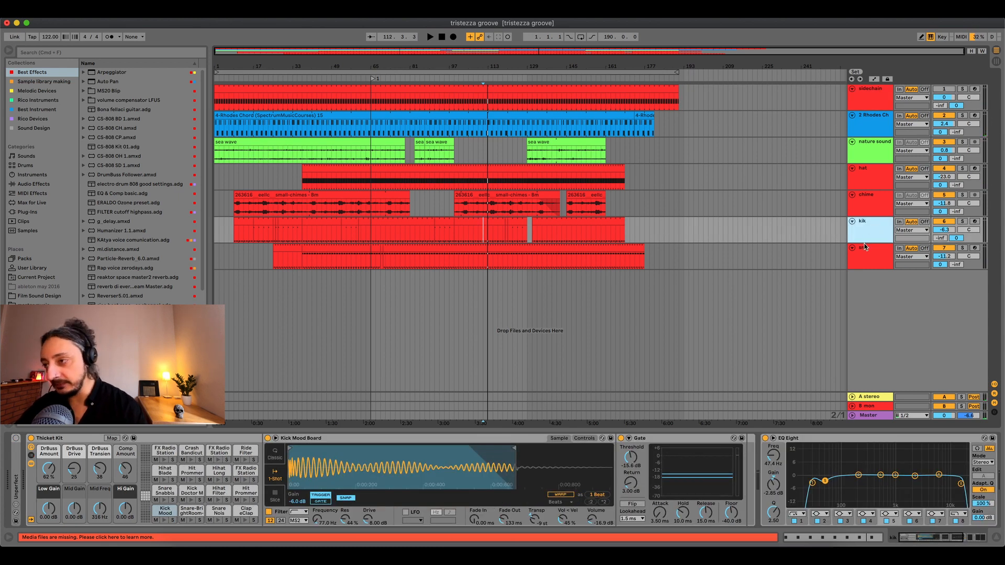
{"action": "key", "text": "super+d"}
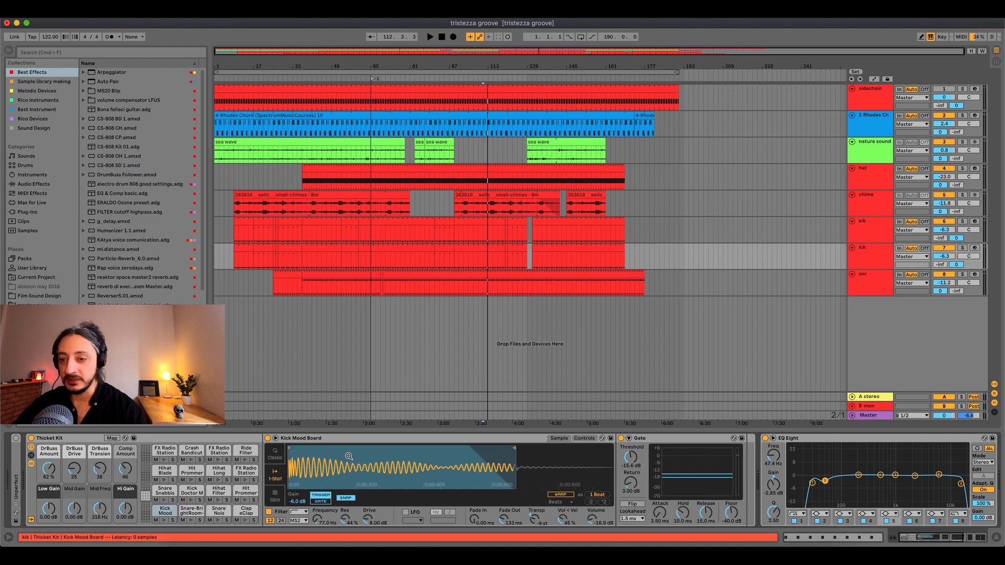
Step: Delete the EQ Eight and the audio effect rack after it from the duplicated kik track, keeping the Gate
{"action": "left_click", "coordinate": [838, 476]}
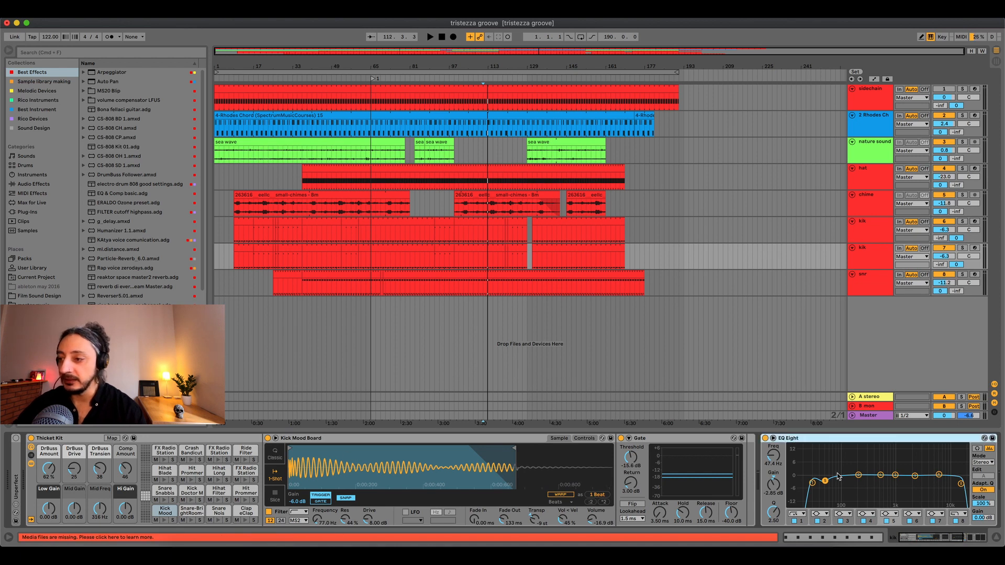
{"action": "left_click", "coordinate": [923, 539]}
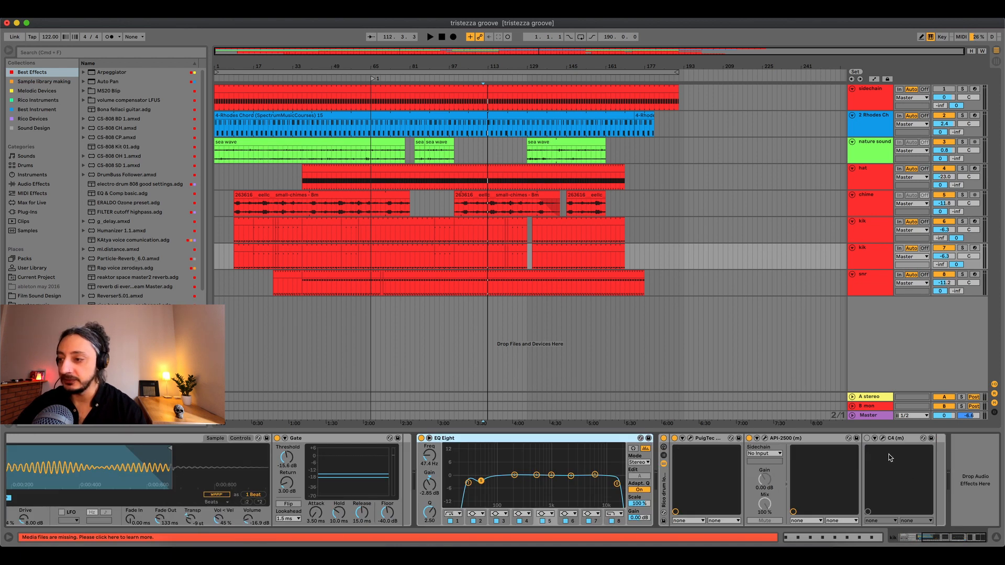
{"action": "left_click", "coordinate": [938, 441]}
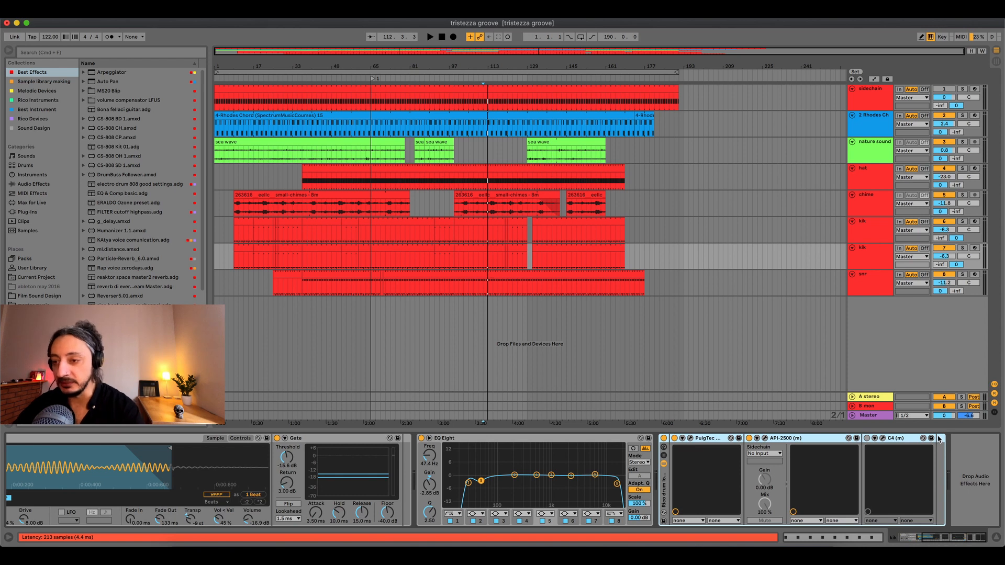
{"action": "key", "text": "Delete"}
{"action": "scroll", "coordinate": [354, 442], "scroll_direction": "left", "scroll_amount": 10}
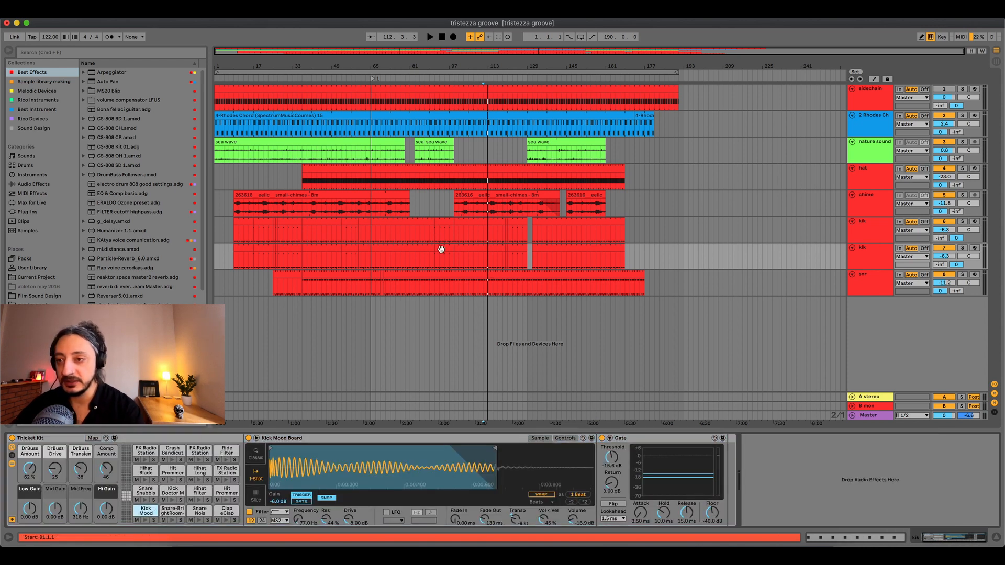
Step: Check the duplicated track's kick pattern, reset its volume to 0 and sends to -inf, deactivate it, and rename it SIDECHAIN
{"action": "left_click", "coordinate": [469, 247]}
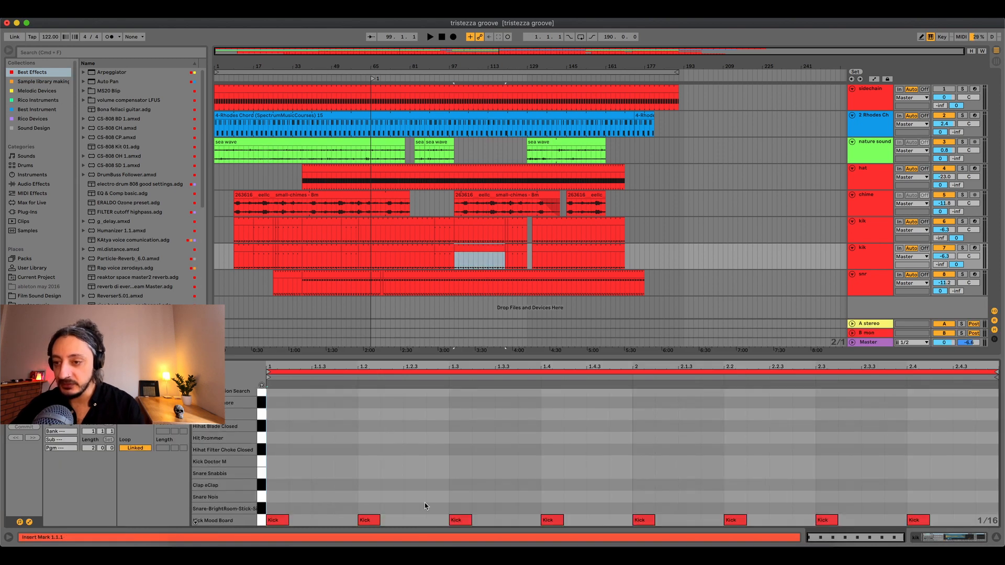
{"action": "left_click", "coordinate": [926, 537]}
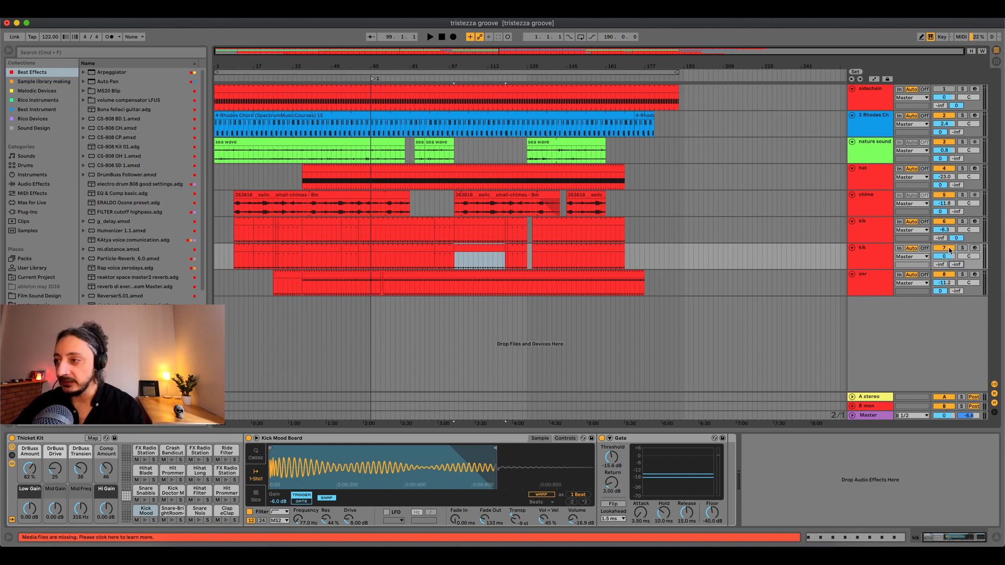
{"action": "left_click", "coordinate": [877, 254]}
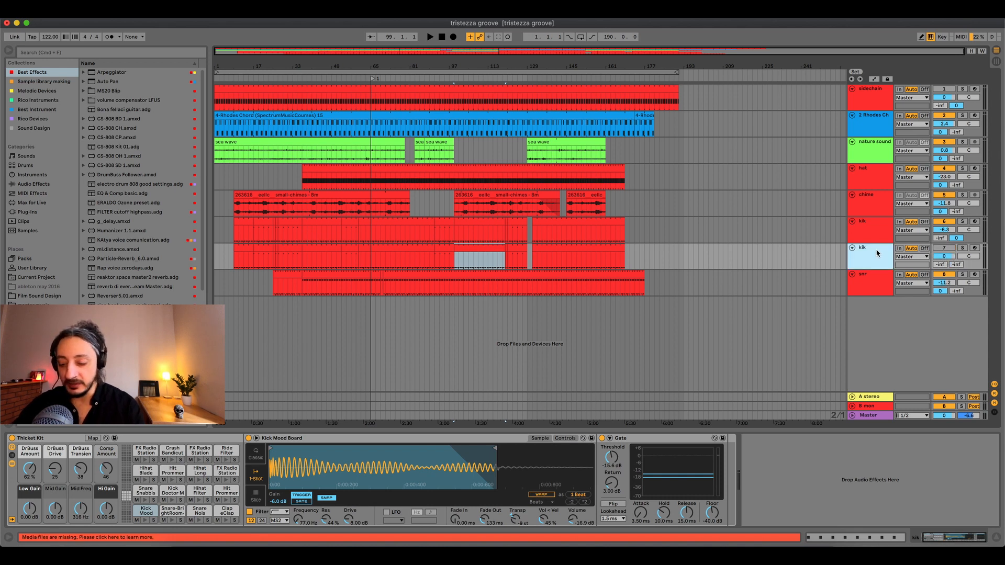
{"action": "type", "text": "SIDECHAIN"}
{"action": "key", "text": "Return"}
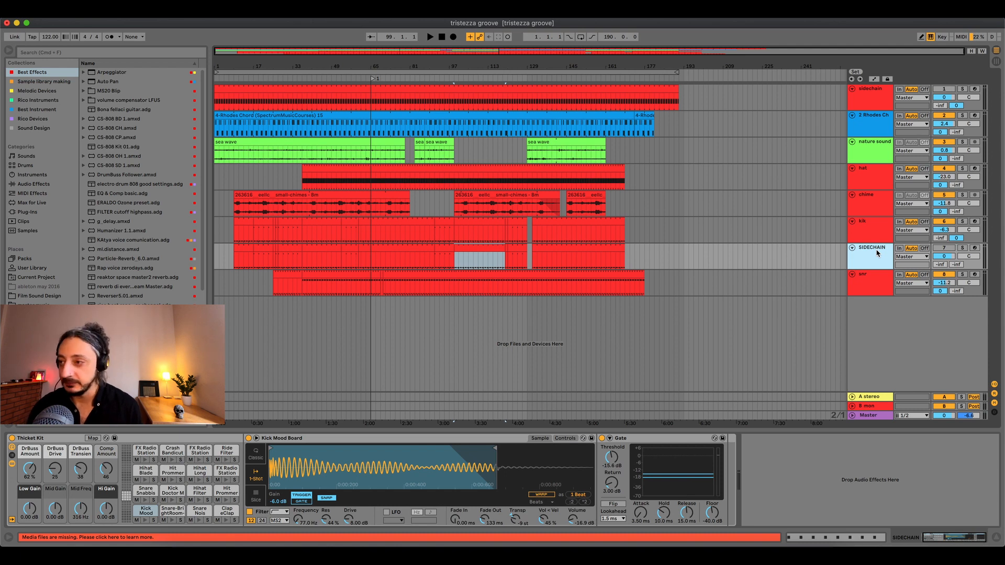
Step: Move the SIDECHAIN track directly above the Rhodes track and extend its kick clip to span bars 1 to 188
{"action": "left_click_drag", "start_coordinate": [885, 245], "coordinate": [868, 120]}
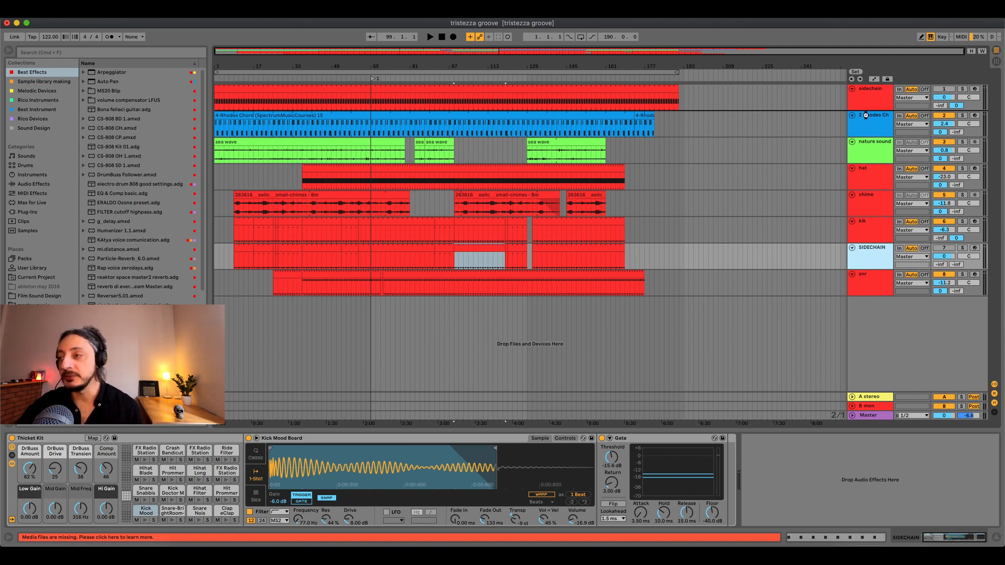
{"action": "left_click_drag", "start_coordinate": [971, 99], "coordinate": [897, 103]}
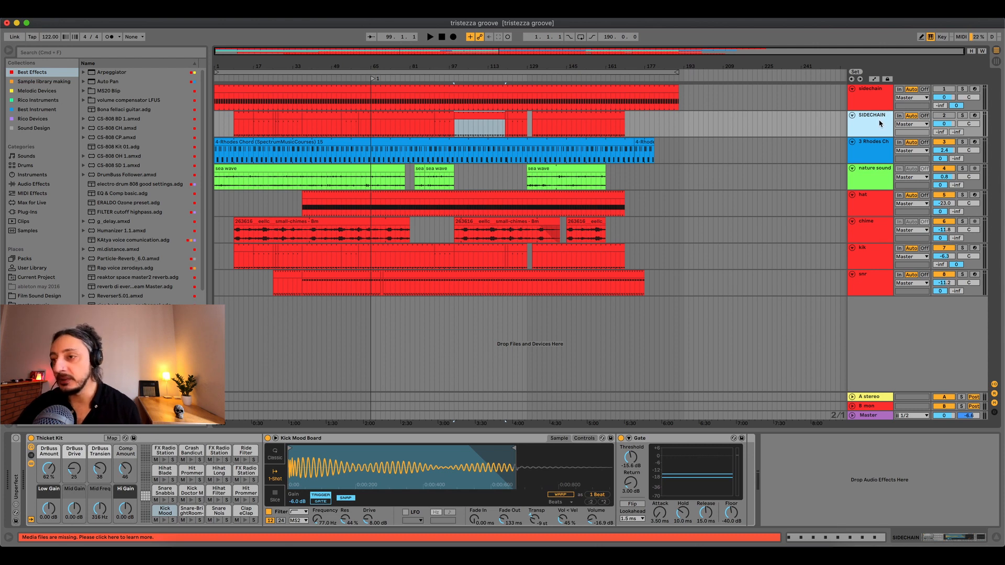
{"action": "left_click_drag", "start_coordinate": [501, 116], "coordinate": [672, 116]}
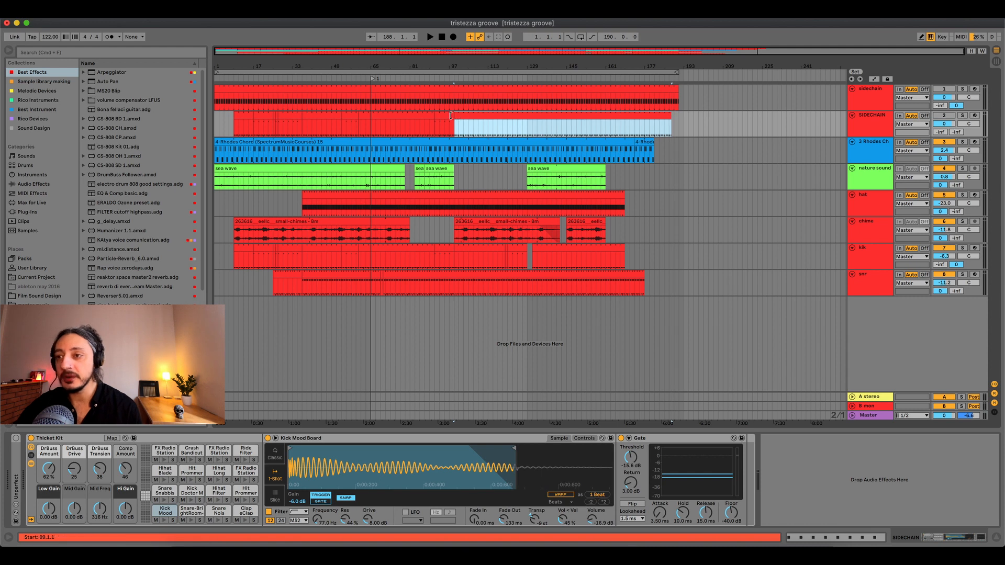
{"action": "left_click_drag", "start_coordinate": [453, 116], "coordinate": [180, 114]}
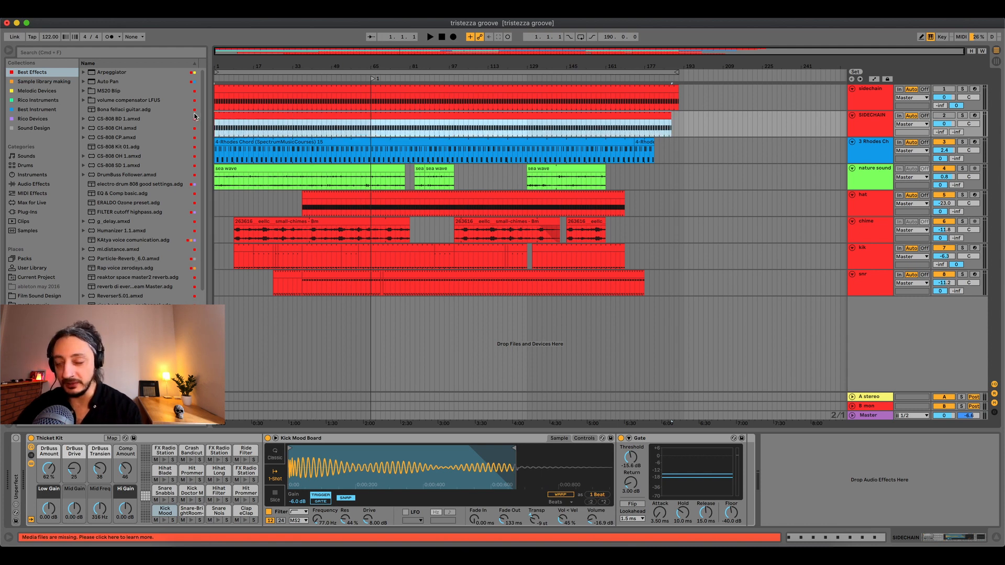
Step: Delete the duplicated SIDECHAIN track
{"action": "left_click", "coordinate": [877, 127]}
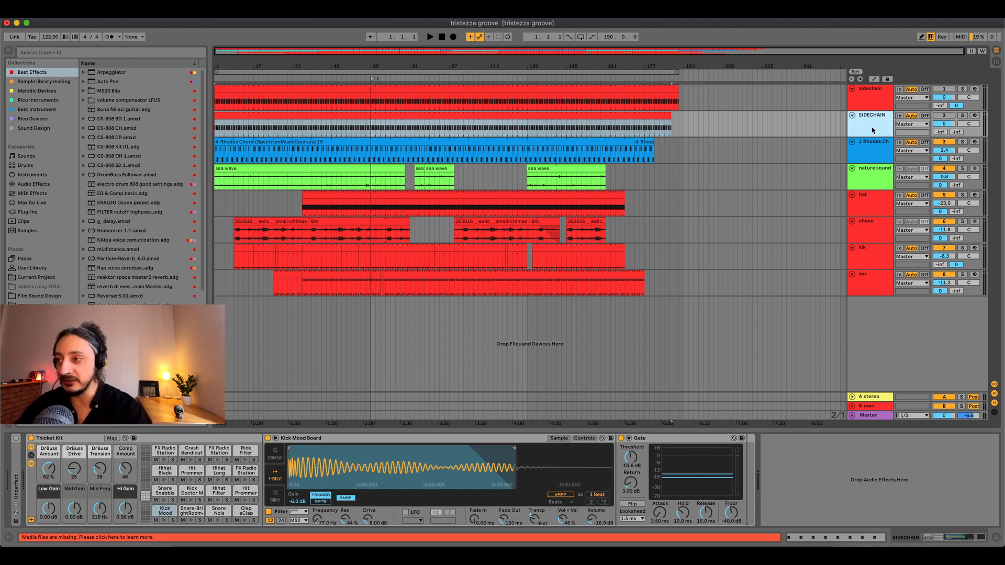
{"action": "key", "text": "Delete"}
Step: Solo the original sidechain track and play it from bar 91
{"action": "left_click", "coordinate": [880, 94]}
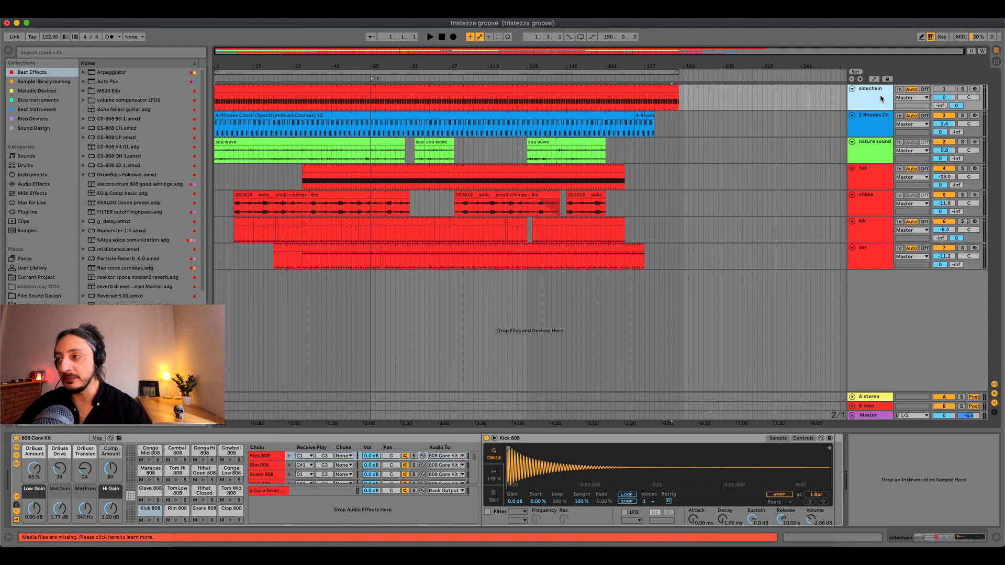
{"action": "left_click", "coordinate": [868, 97]}
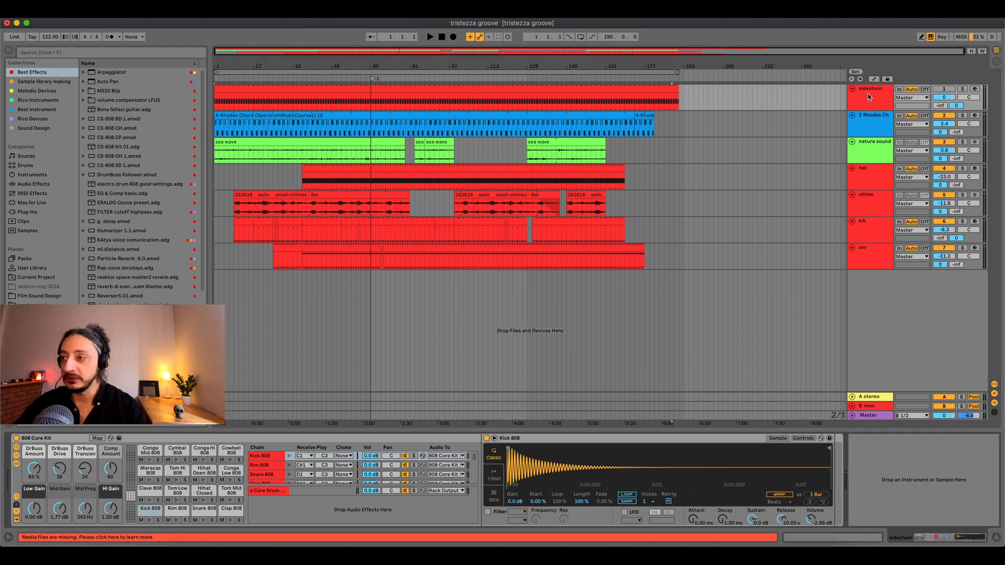
{"action": "left_click", "coordinate": [962, 89]}
{"action": "key", "text": "space"}
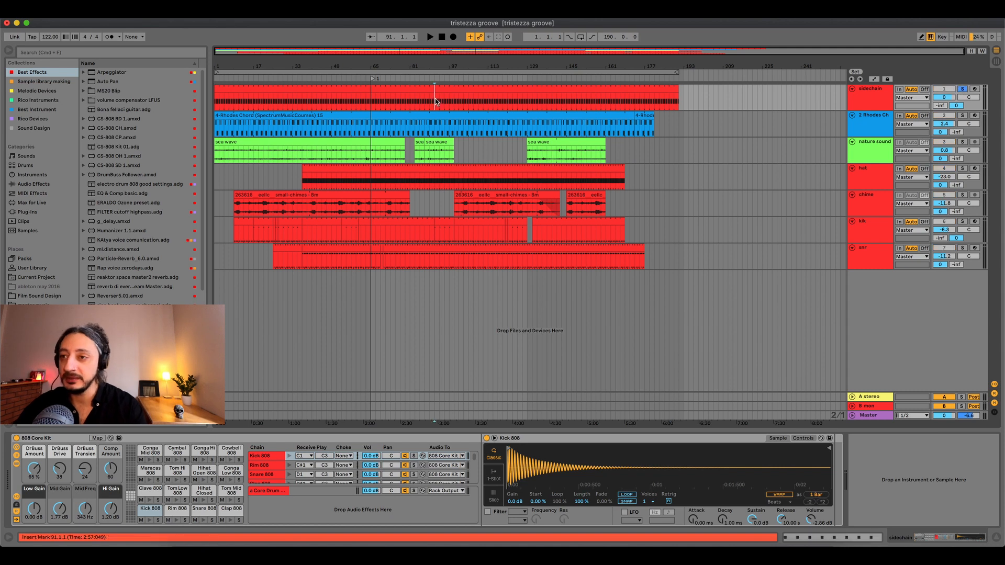
Step: Unsolo the sidechain track, solo the Rhodes track and play it from bar 105
{"action": "left_click", "coordinate": [435, 101]}
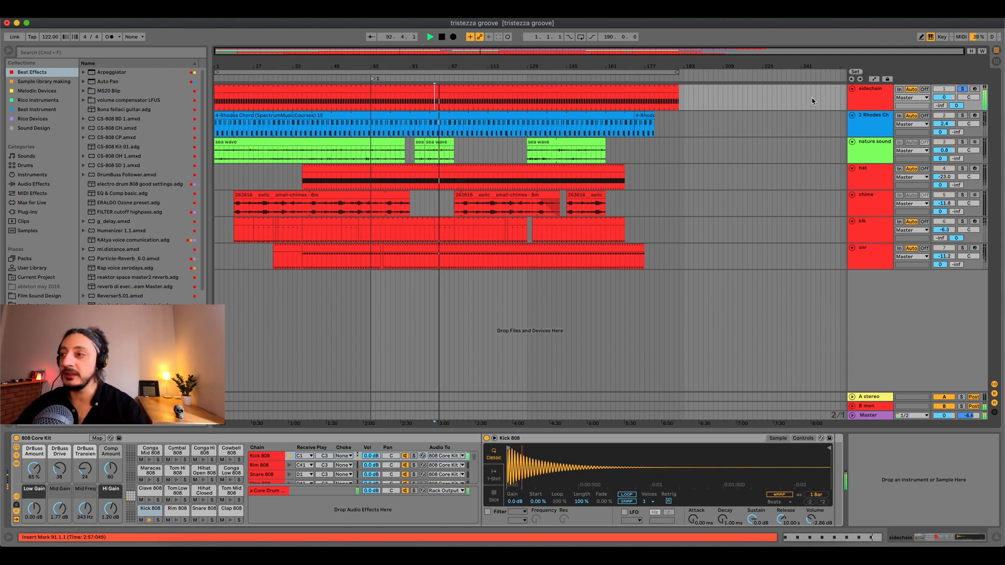
{"action": "left_click", "coordinate": [963, 90]}
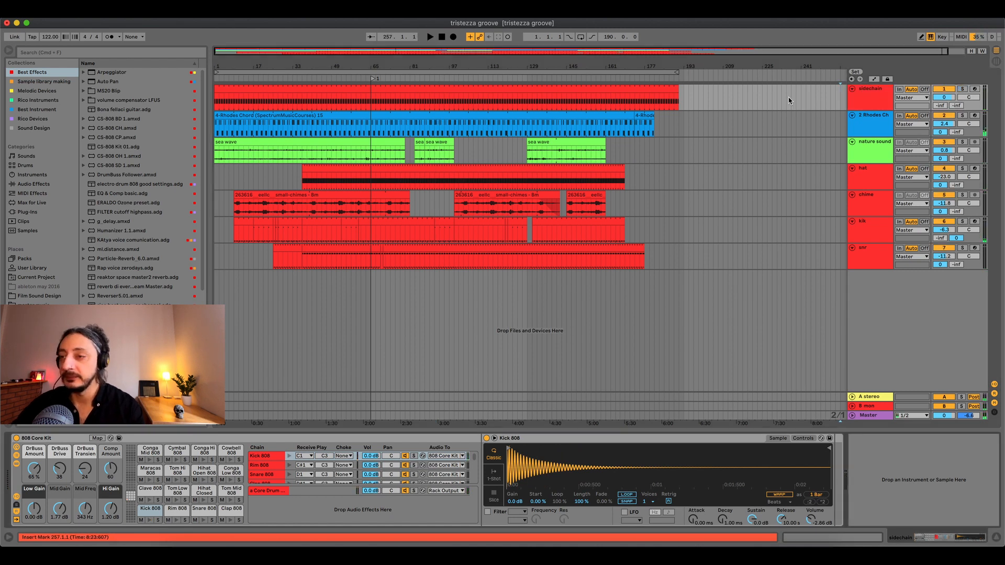
{"action": "left_click", "coordinate": [911, 120]}
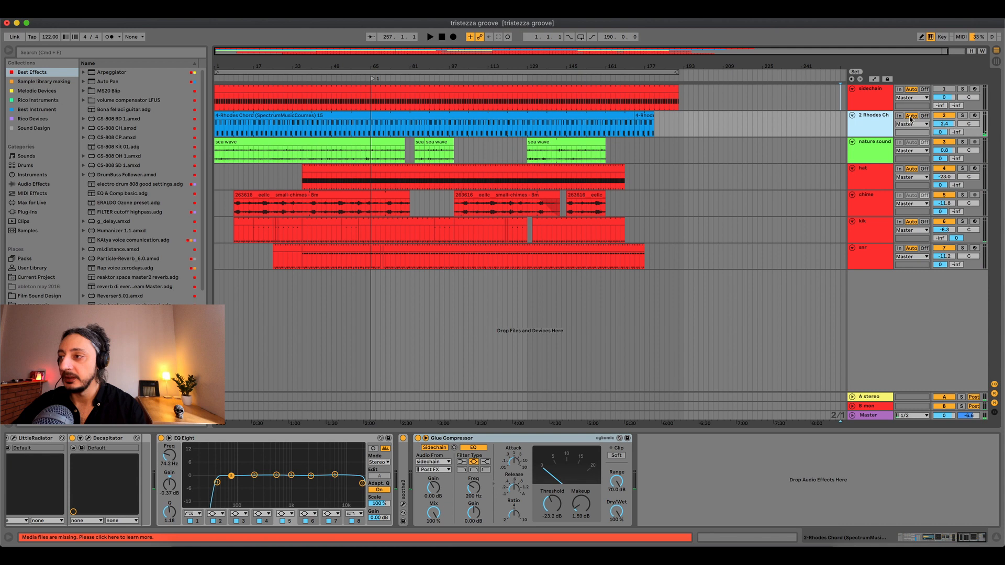
{"action": "left_click", "coordinate": [963, 116]}
{"action": "key", "text": "space"}
{"action": "left_click", "coordinate": [468, 122]}
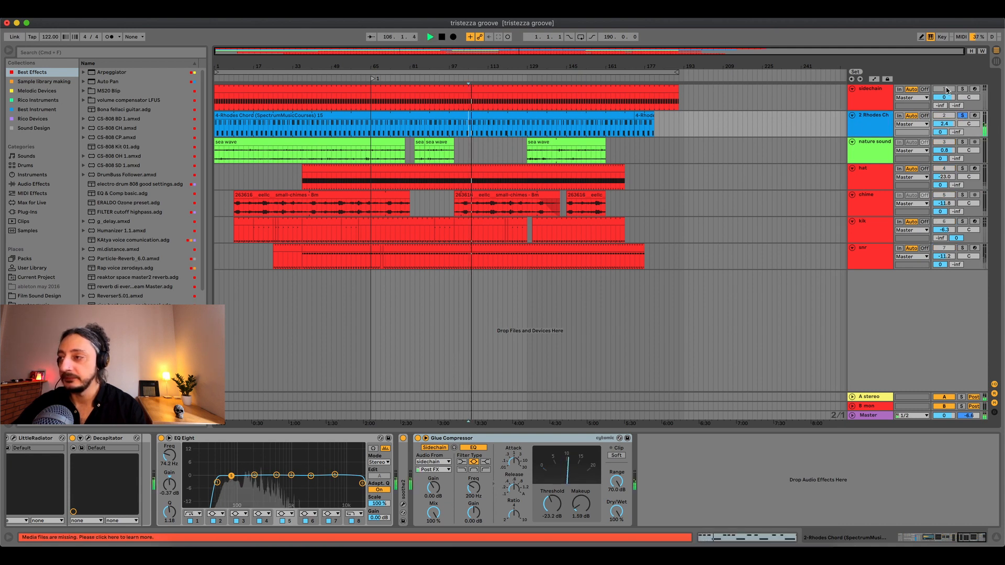
Step: Listen to the sidechain track soloed together with the Rhodes track, ending with only the Rhodes soloed
{"action": "left_click", "coordinate": [963, 90]}
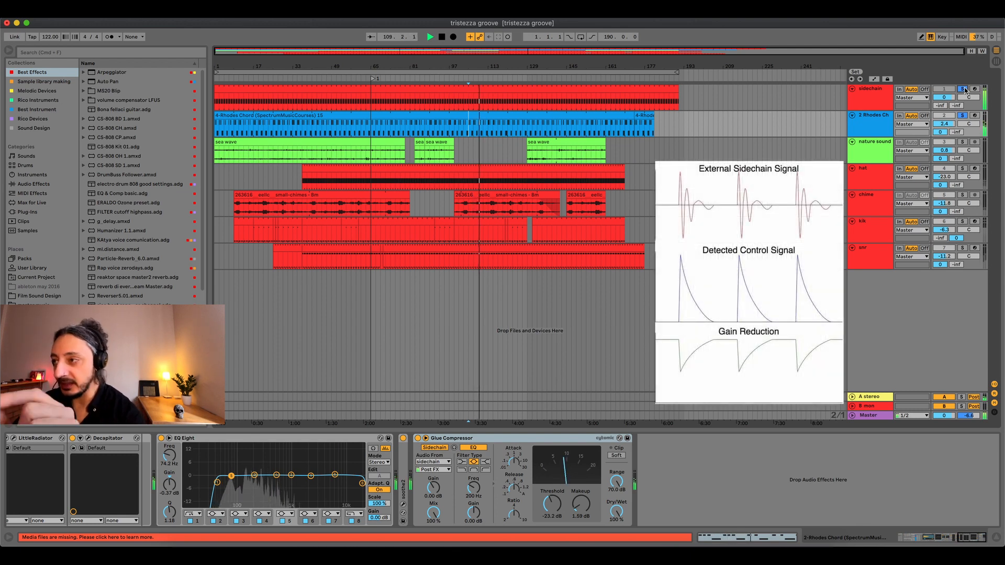
{"action": "left_click", "coordinate": [963, 90]}
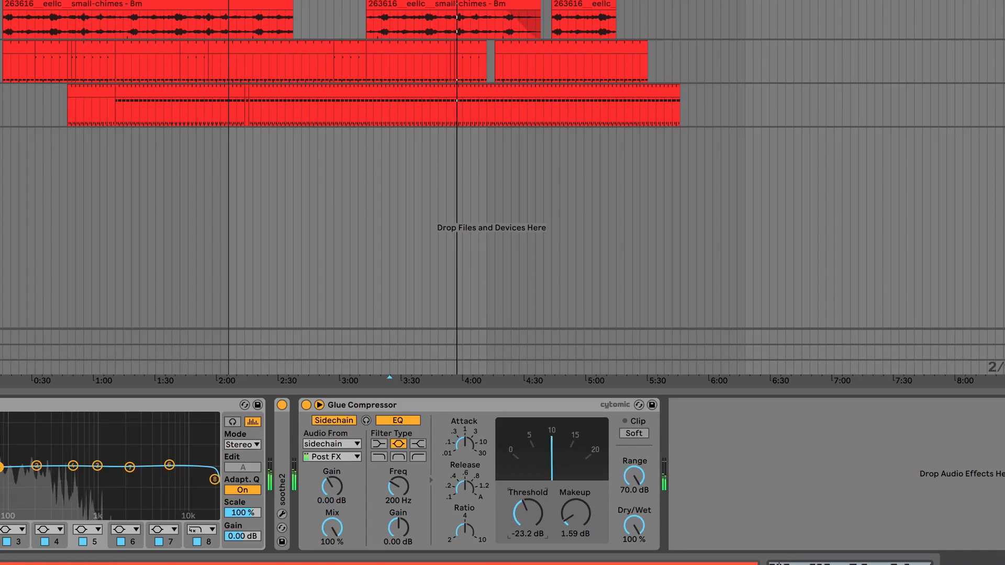
Step: Sweep the Rhodes track's Glue Compressor threshold between -32.1 and -5.08 dB and settle it at -21.6 dB
{"action": "left_click_drag", "start_coordinate": [550, 506], "coordinate": [528, 524]}
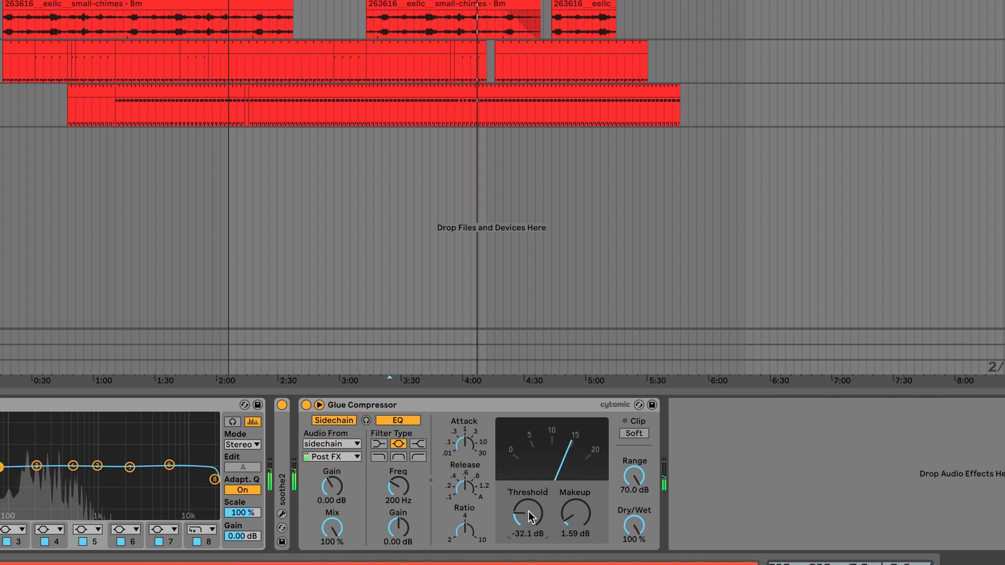
{"action": "left_click_drag", "start_coordinate": [528, 511], "coordinate": [529, 474]}
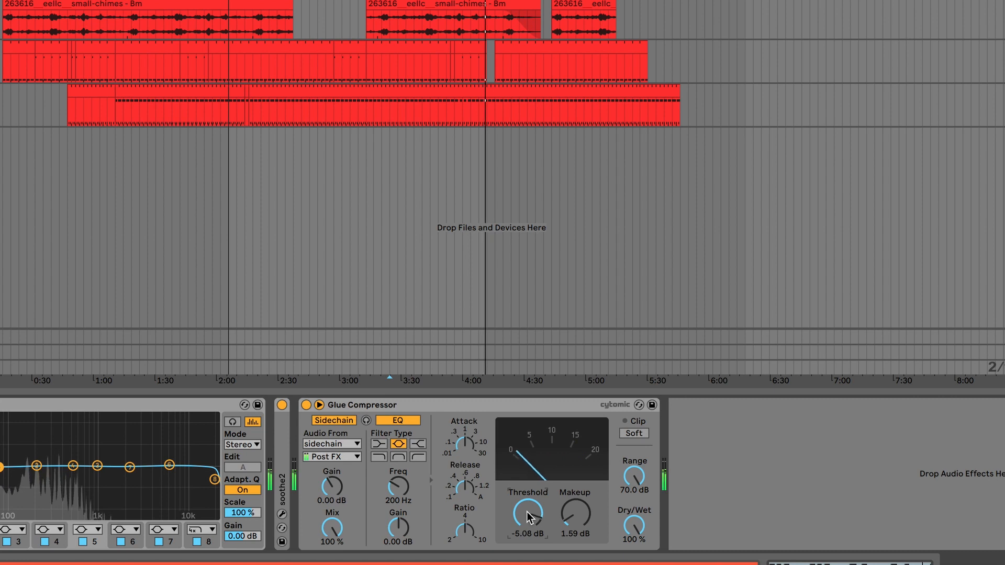
{"action": "left_click_drag", "start_coordinate": [527, 512], "coordinate": [527, 527]}
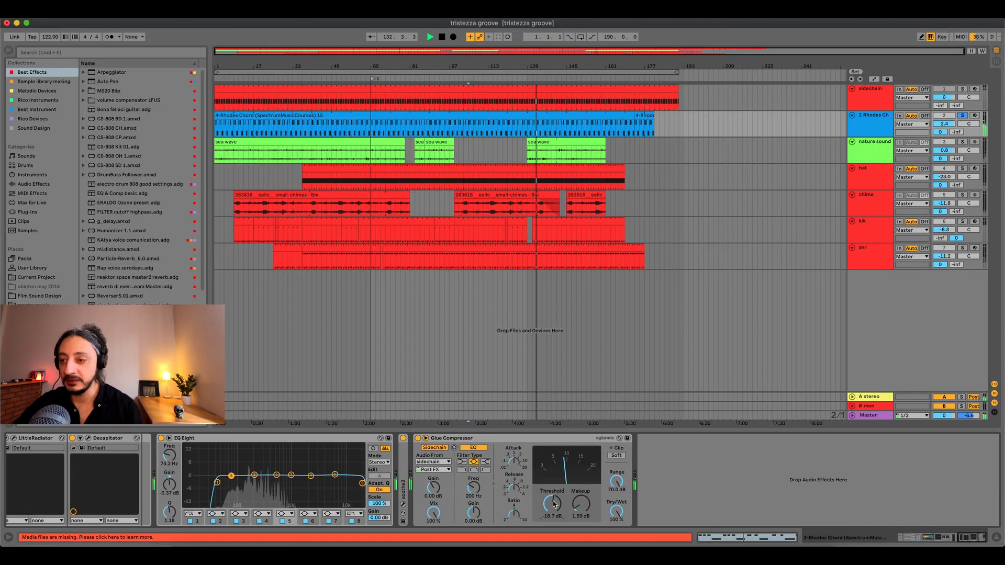
{"action": "left_click_drag", "start_coordinate": [554, 504], "coordinate": [553, 509]}
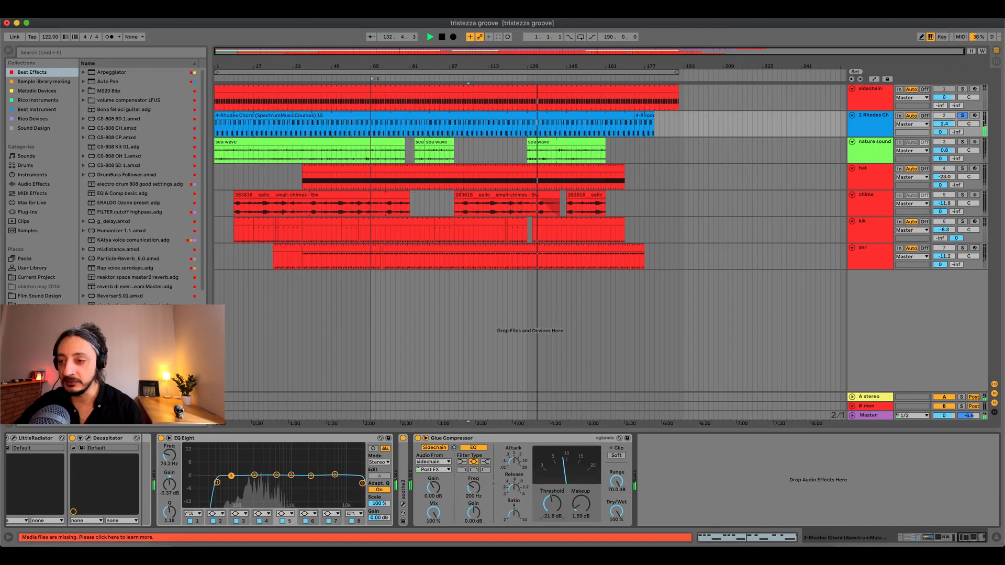
Step: Solo the nature sound track instead of the Rhodes, playing from about bar 49, and set its volume to 6.0 dB
{"action": "left_click", "coordinate": [964, 118]}
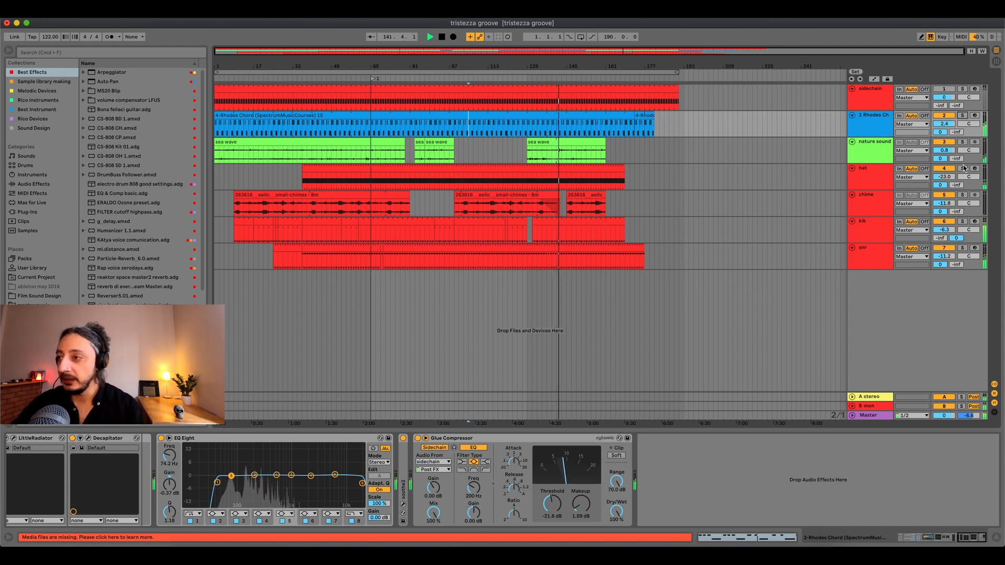
{"action": "left_click", "coordinate": [962, 142]}
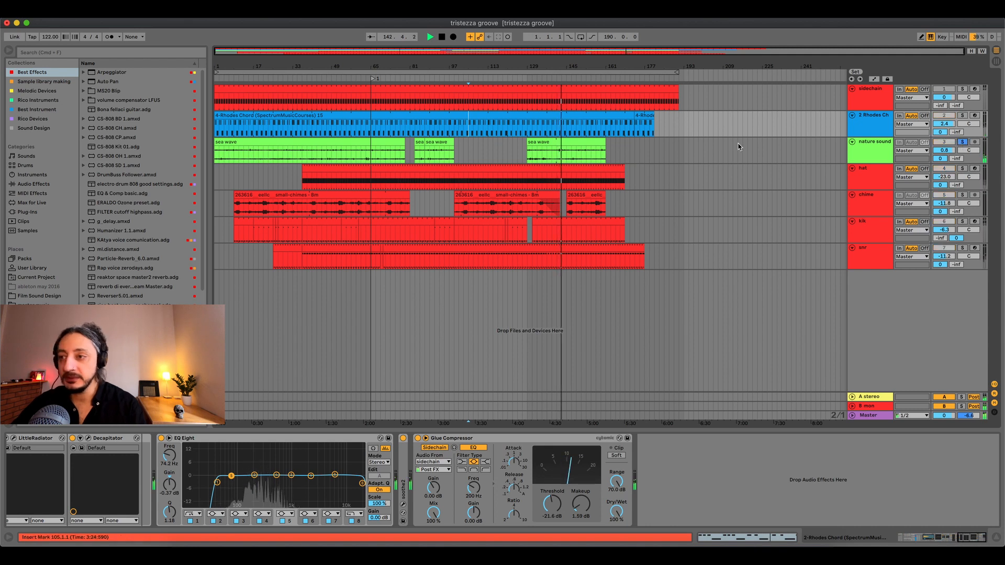
{"action": "left_click", "coordinate": [333, 81]}
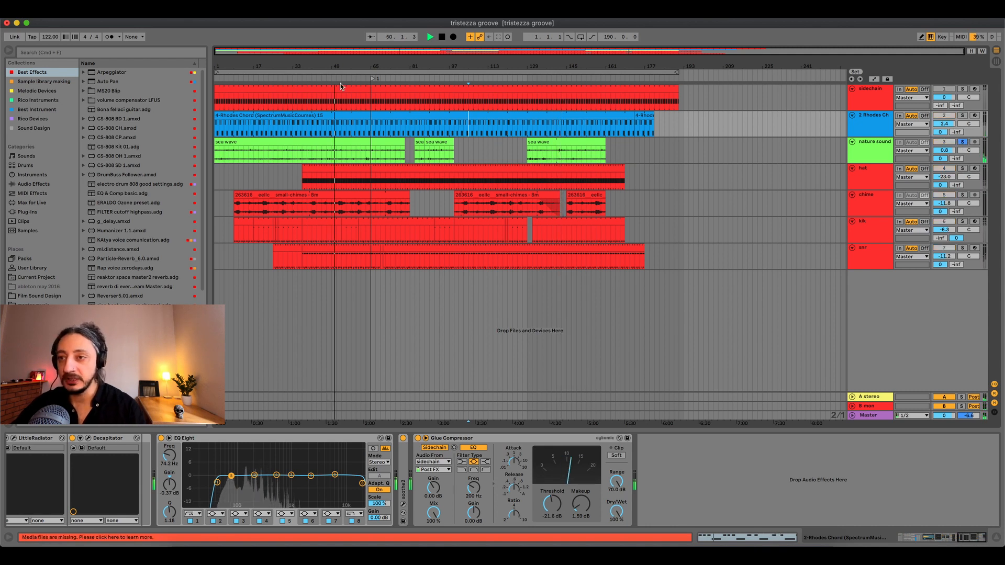
{"action": "left_click", "coordinate": [880, 158]}
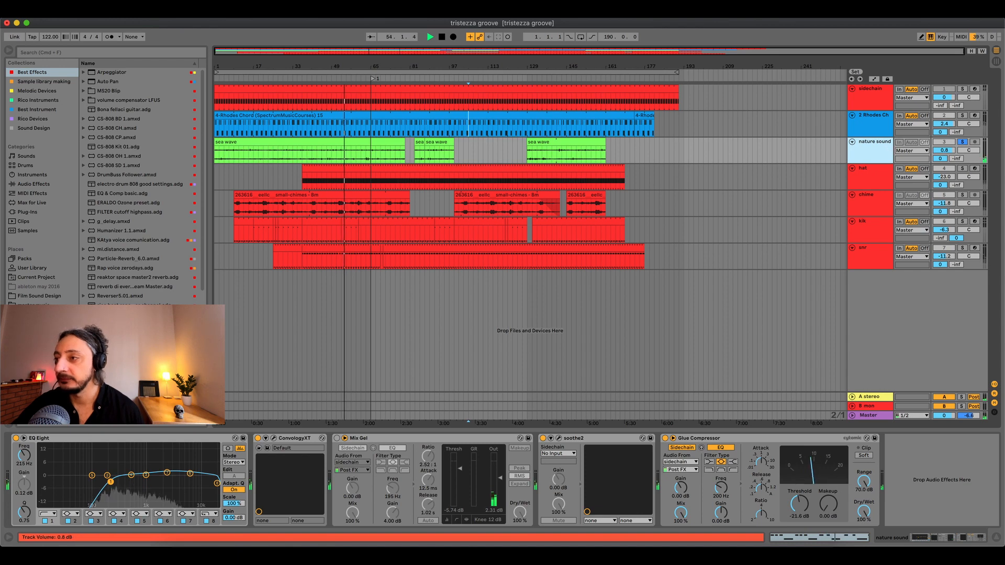
{"action": "left_click_drag", "start_coordinate": [947, 151], "coordinate": [946, 132]}
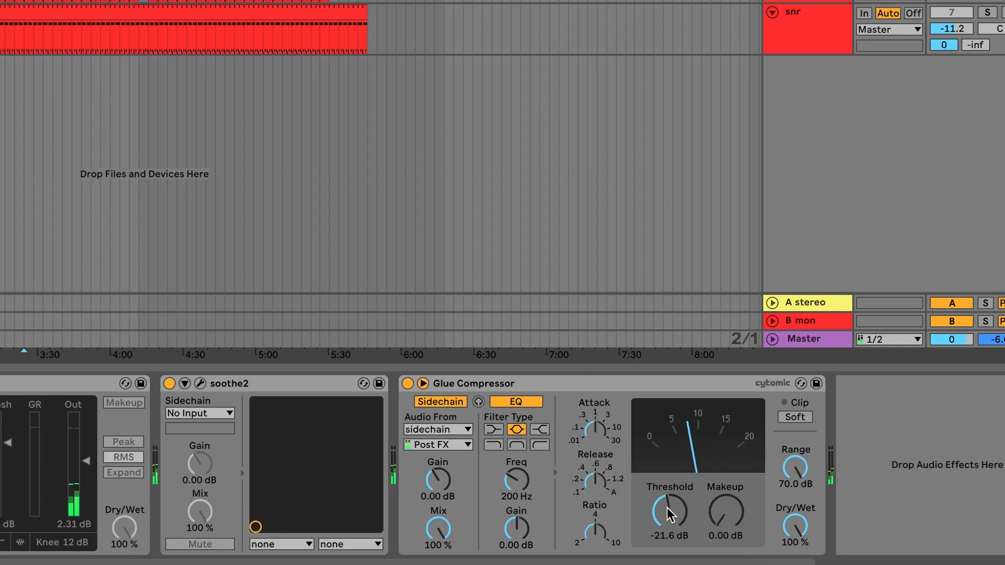
Step: Try a -29.5 dB threshold on the nature sound track's Glue Compressor and settle it at -19.7 dB
{"action": "left_click_drag", "start_coordinate": [668, 516], "coordinate": [668, 534]}
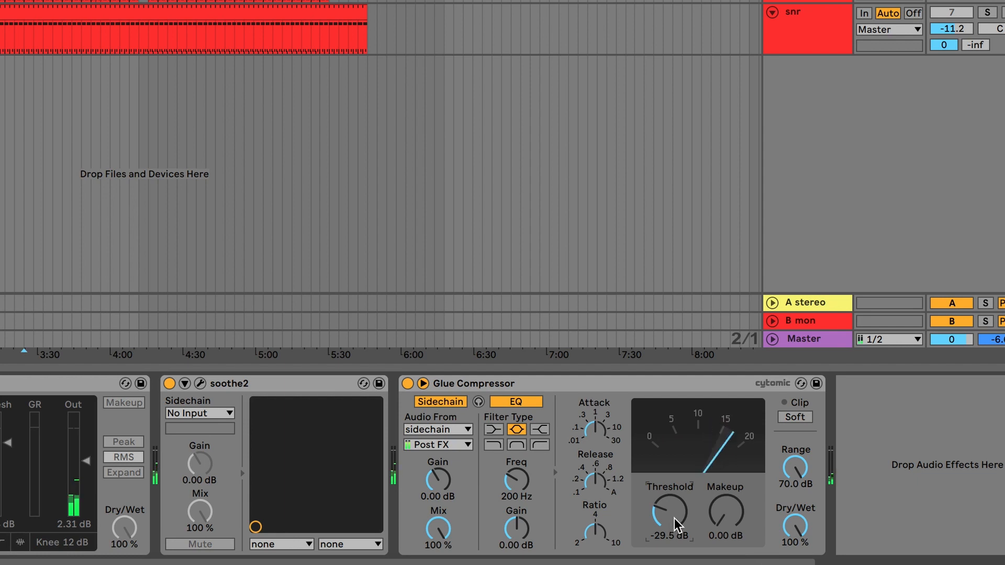
{"action": "mouse_move", "coordinate": [670, 511]}
{"action": "left_mouse_down"}
{"action": "mouse_move", "coordinate": [669, 491]}
{"action": "mouse_move", "coordinate": [669, 500]}
{"action": "left_mouse_up"}
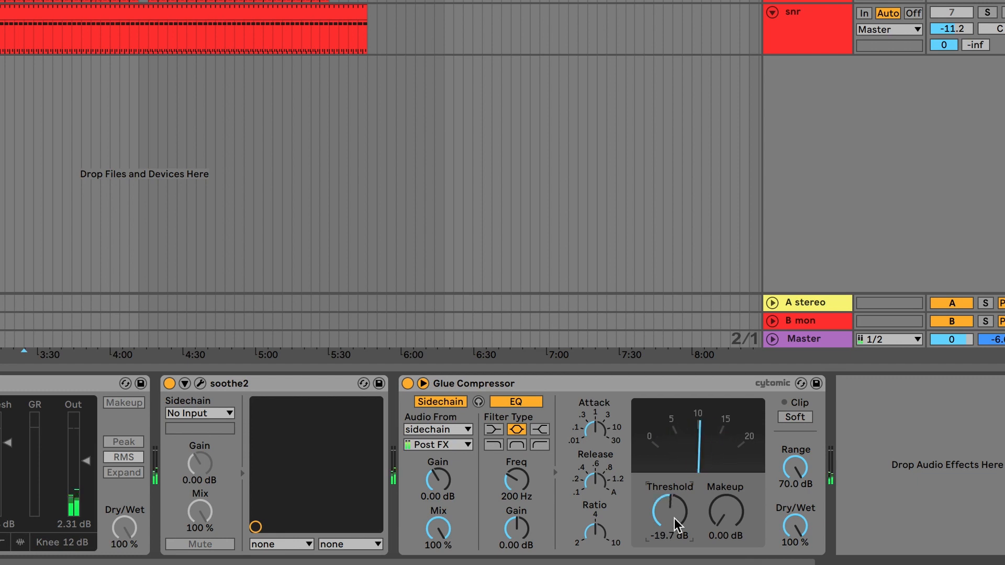
Step: Delete the Mix Gel compressor from the nature sound track's device chain
{"action": "left_click", "coordinate": [52, 383]}
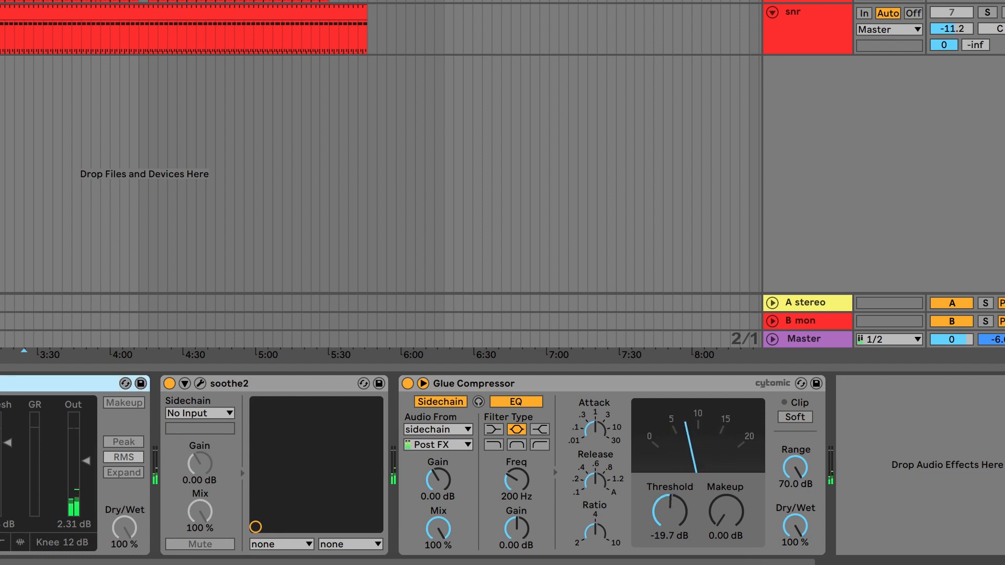
{"action": "key", "text": "Delete"}
{"action": "left_click", "coordinate": [156, 383]}
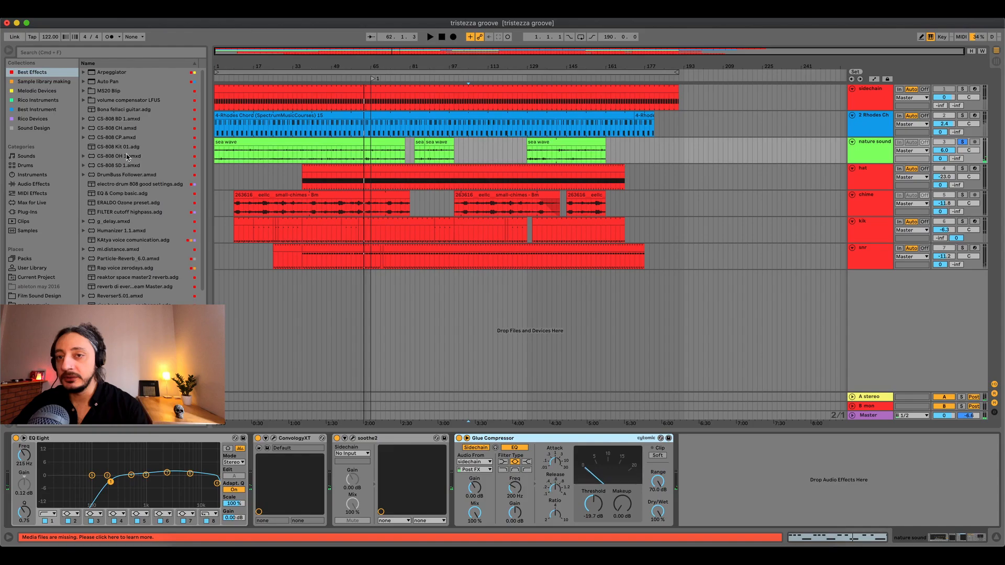
Step: Search the audio effects for "glu" and add a second Glue Compressor at the end of the nature sound track's chain
{"action": "left_click", "coordinate": [33, 183]}
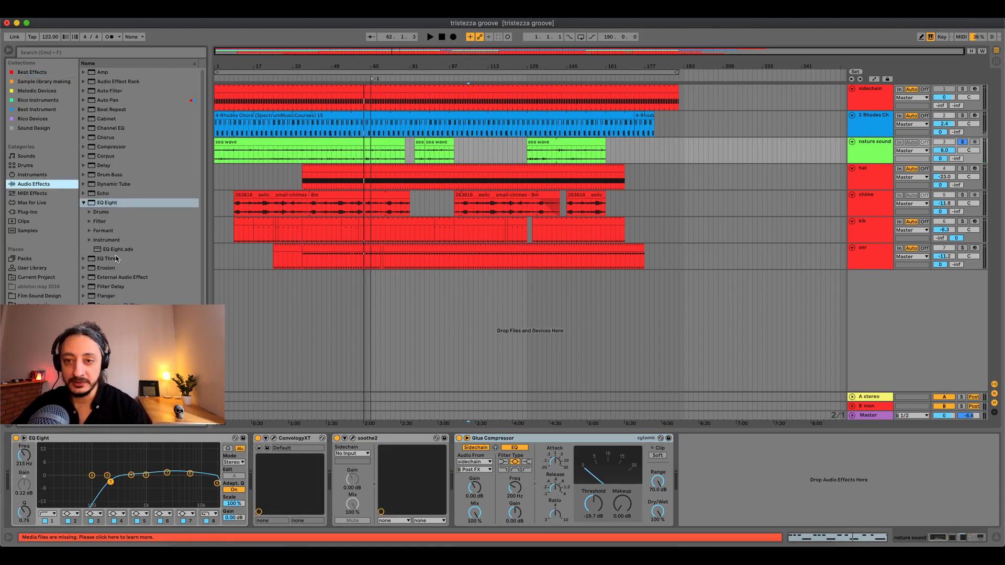
{"action": "left_click", "coordinate": [124, 53]}
{"action": "type", "text": "glu"}
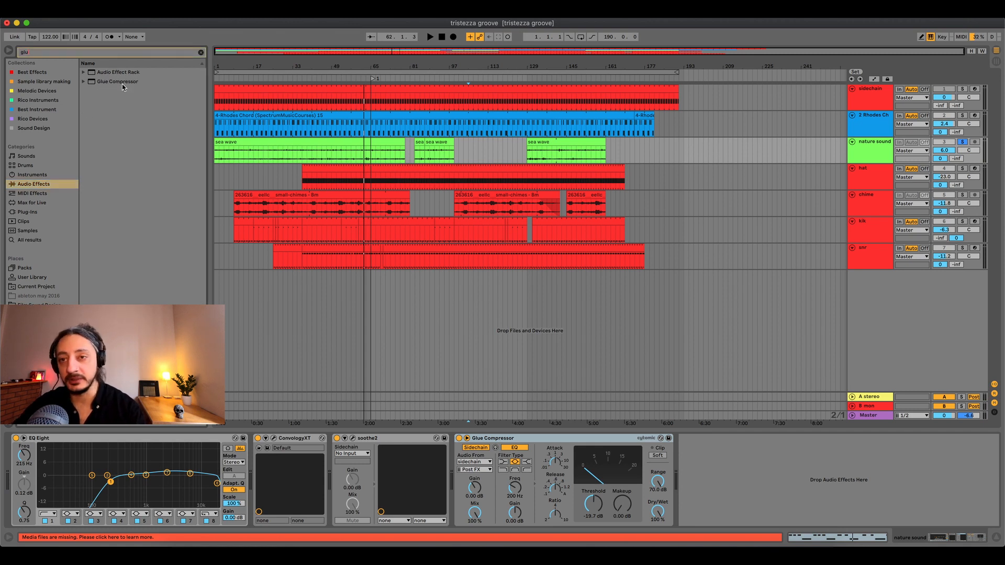
{"action": "left_click_drag", "start_coordinate": [121, 82], "coordinate": [769, 450]}
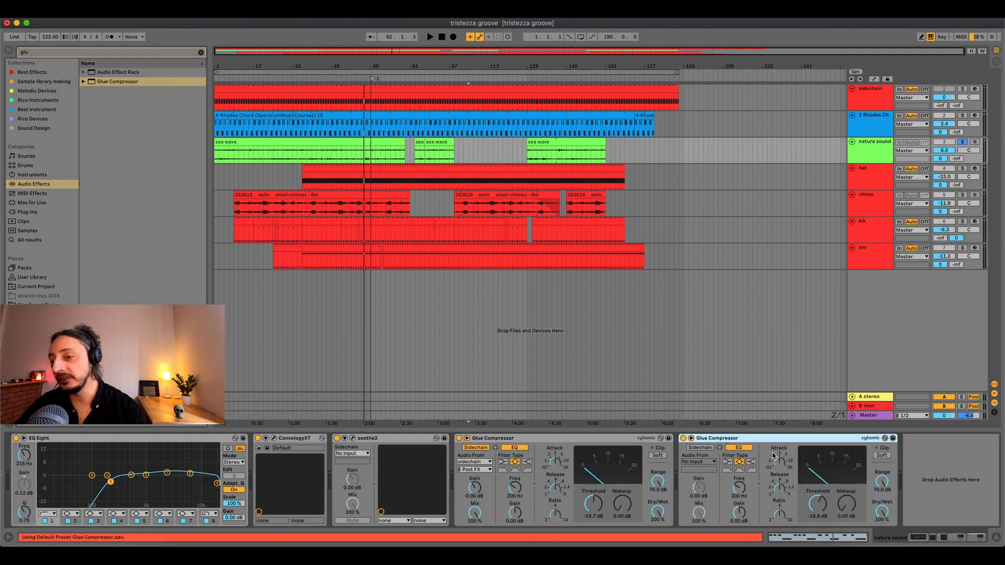
Step: Show how to collapse and expand the new Glue Compressor's sidechain section, and enable its Sidechain option
{"action": "left_click", "coordinate": [706, 449]}
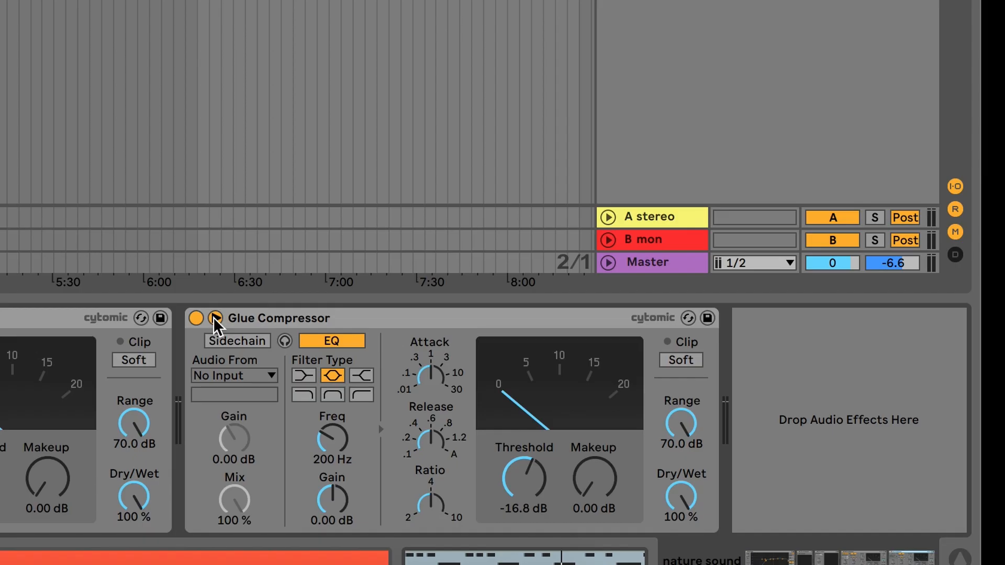
{"action": "left_click", "coordinate": [691, 438]}
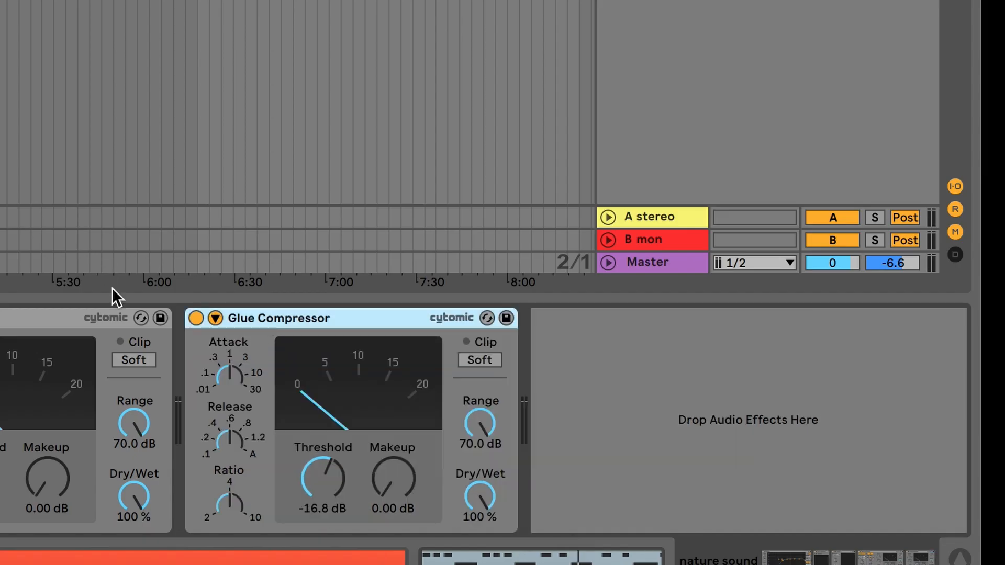
{"action": "left_click", "coordinate": [214, 318]}
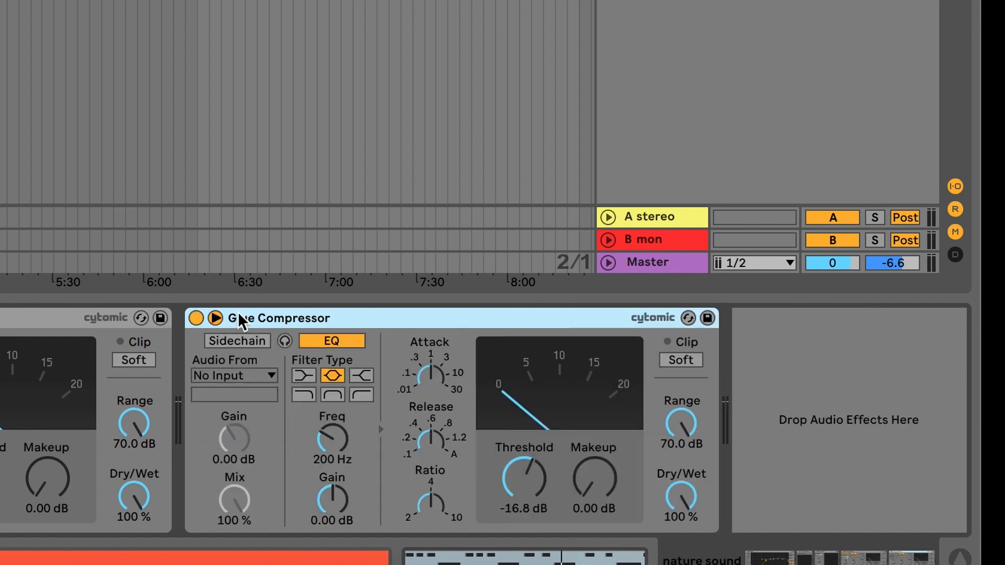
{"action": "left_click", "coordinate": [248, 341]}
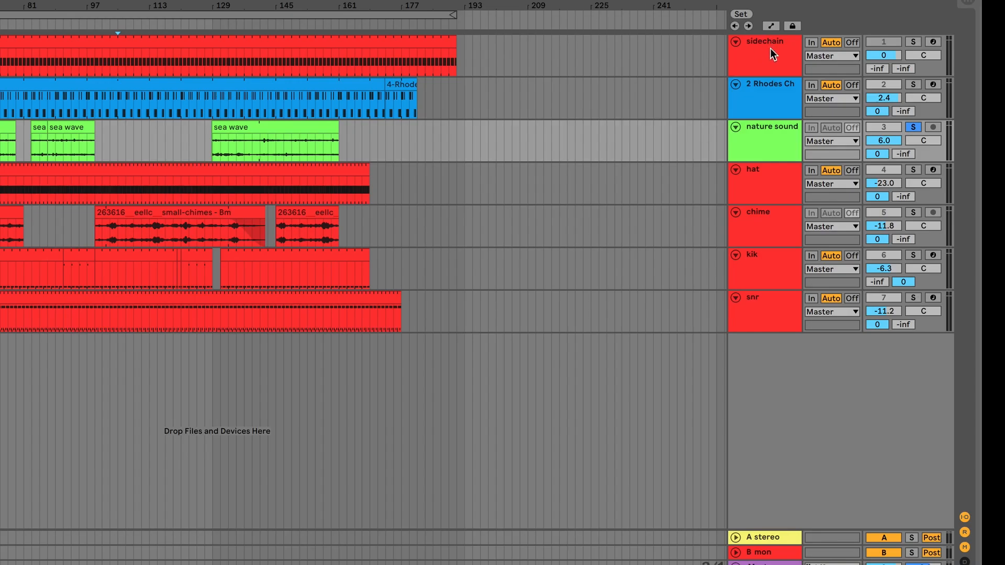
Step: Choose the sidechain track as the audio source of the nature sound track's new Glue Compressor
{"action": "left_click", "coordinate": [773, 53]}
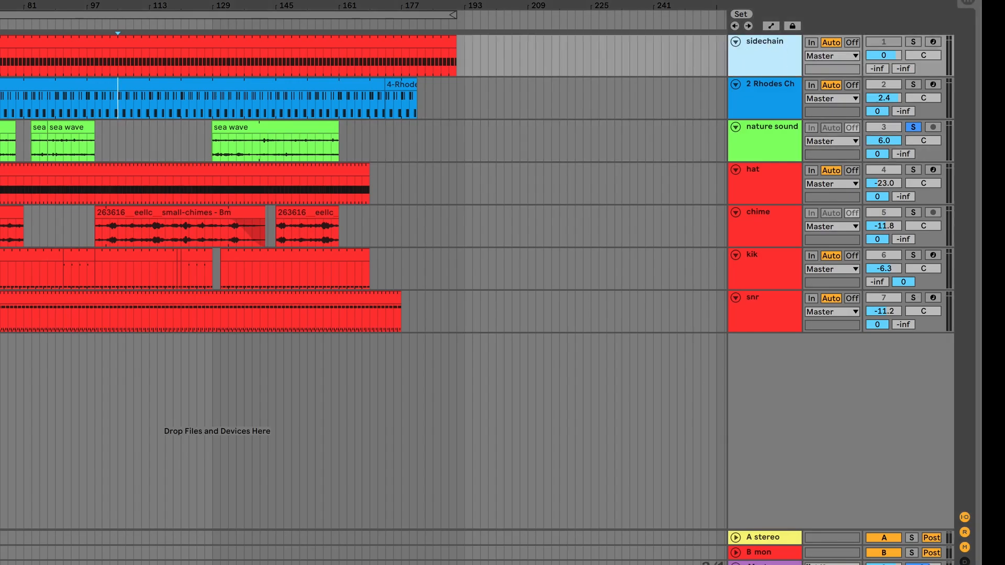
{"action": "left_click", "coordinate": [764, 167]}
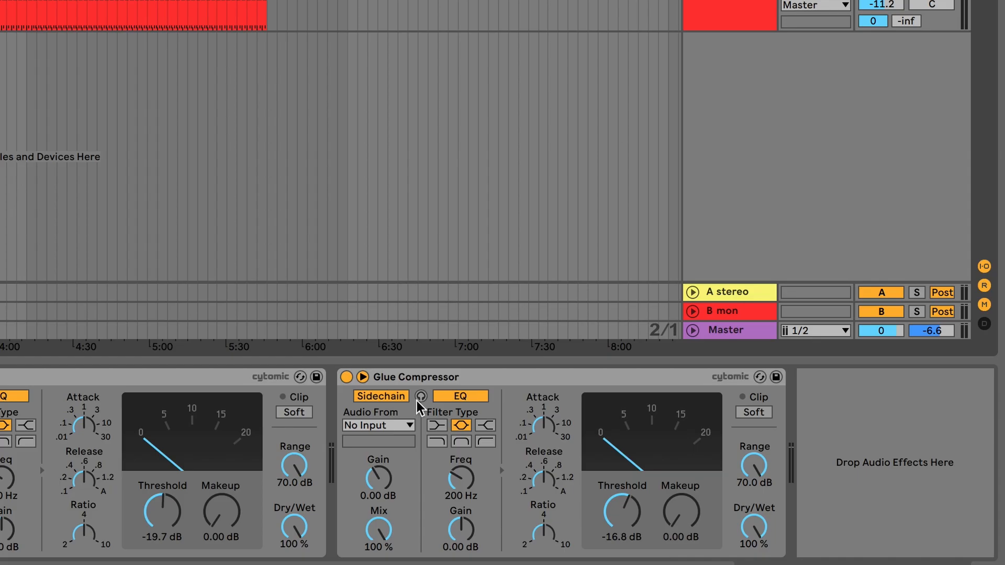
{"action": "left_click", "coordinate": [407, 422]}
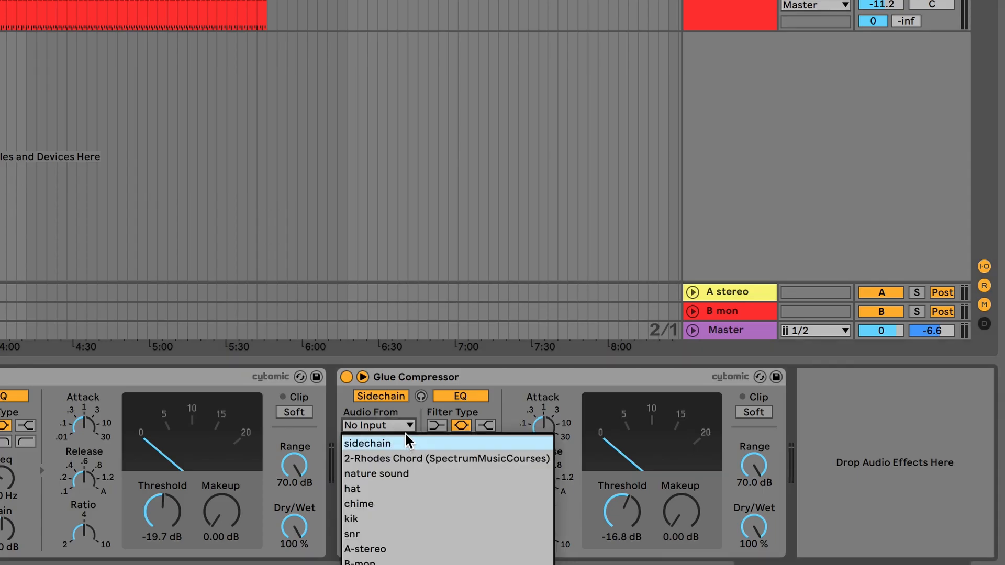
{"action": "left_click", "coordinate": [406, 443]}
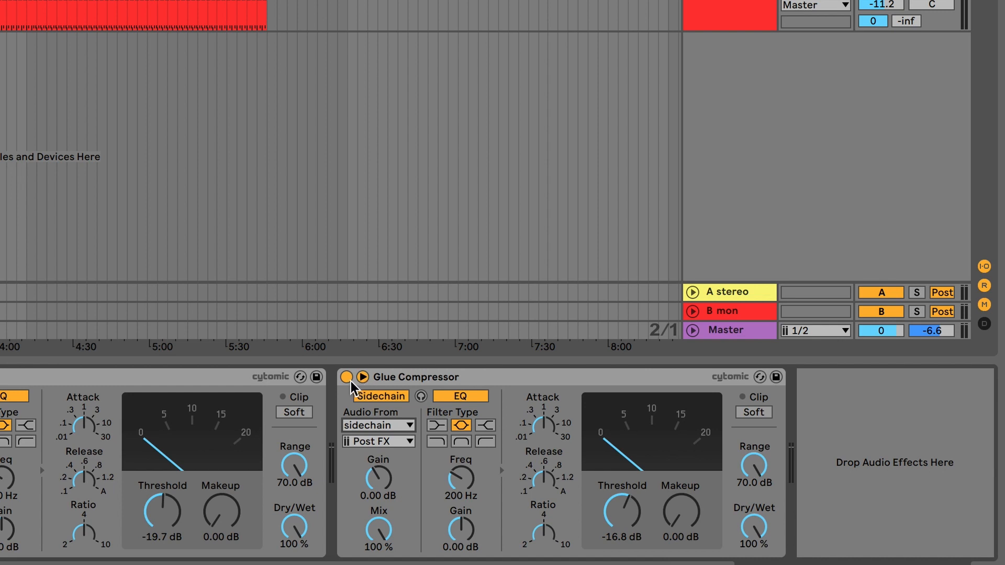
Step: Delete the second Glue Compressor from the nature sound track
{"action": "left_click", "coordinate": [439, 378]}
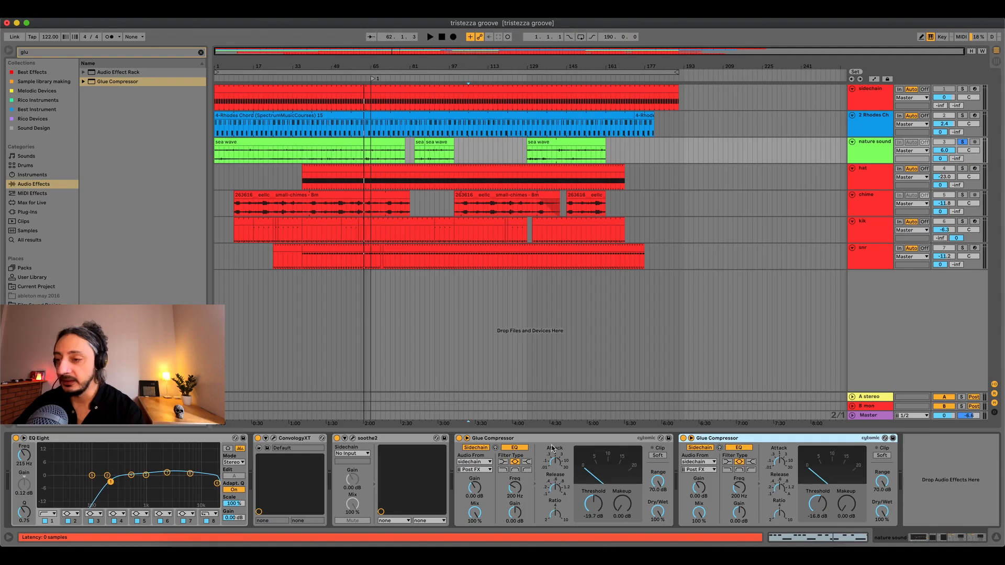
{"action": "key", "text": "Delete"}
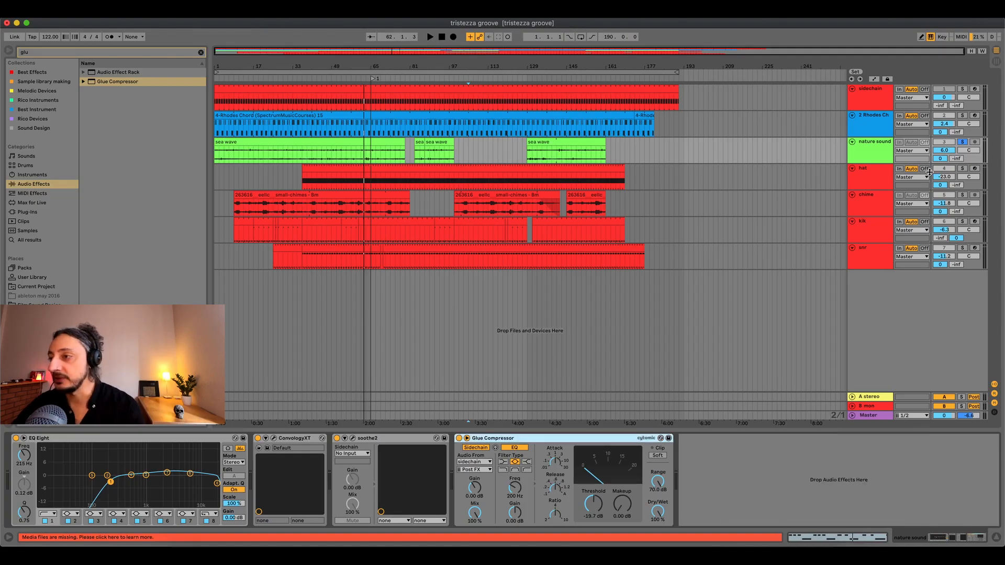
Step: Play the hat track soloed from about bar 87 in place of the nature sound, and turn off its Glue Compressor
{"action": "left_click", "coordinate": [878, 179]}
{"action": "left_click", "coordinate": [962, 169]}
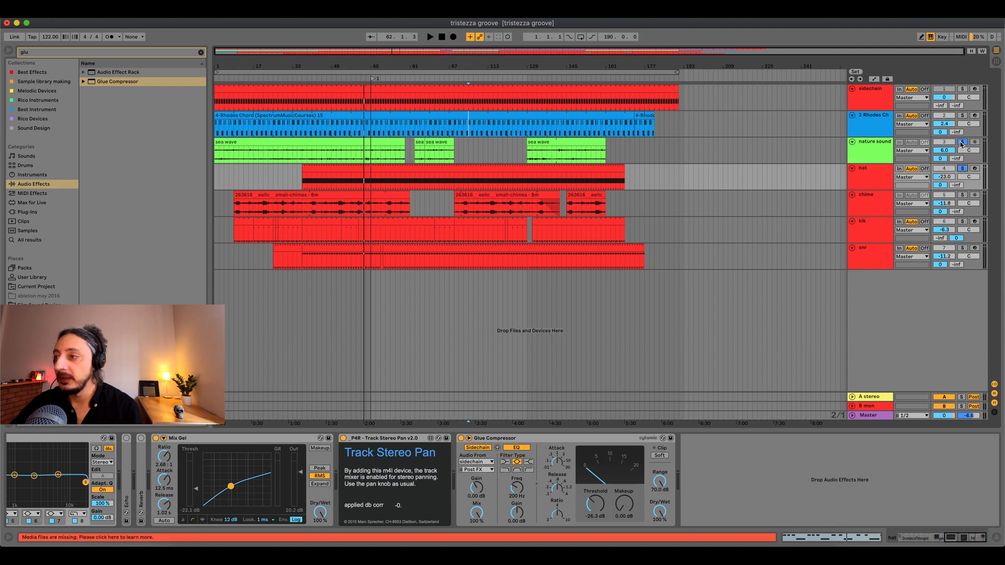
{"action": "left_click", "coordinate": [878, 183]}
{"action": "left_click", "coordinate": [426, 177]}
{"action": "key", "text": "space"}
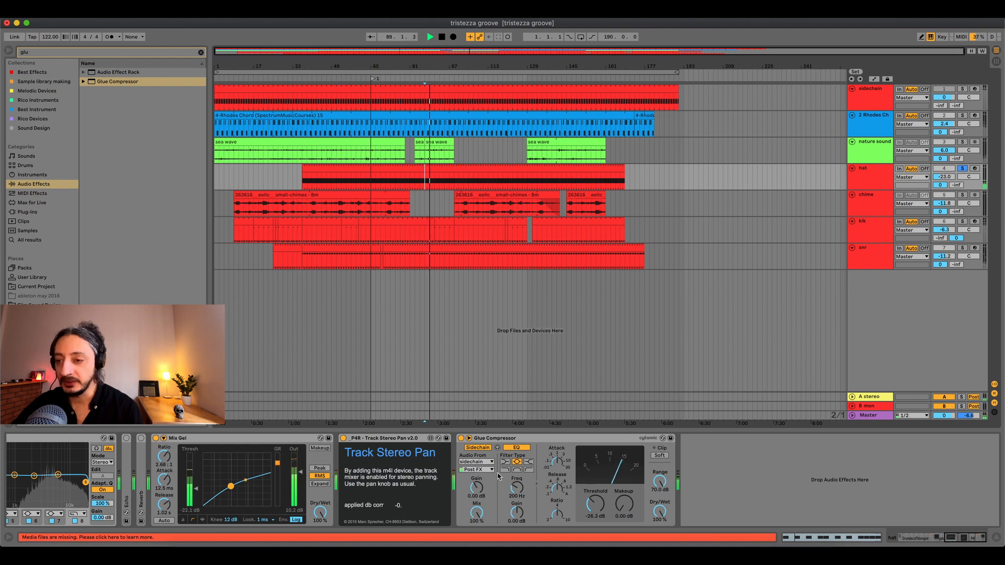
{"action": "left_click", "coordinate": [461, 439]}
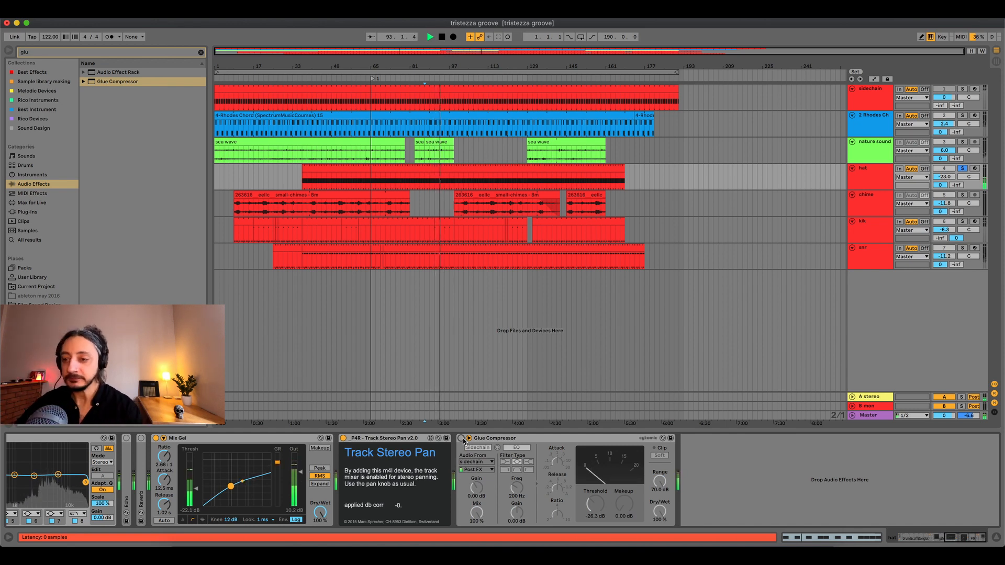
Step: Turn the hat track's Glue Compressor back on, then stop playback and unsolo the hat track
{"action": "left_click", "coordinate": [462, 439]}
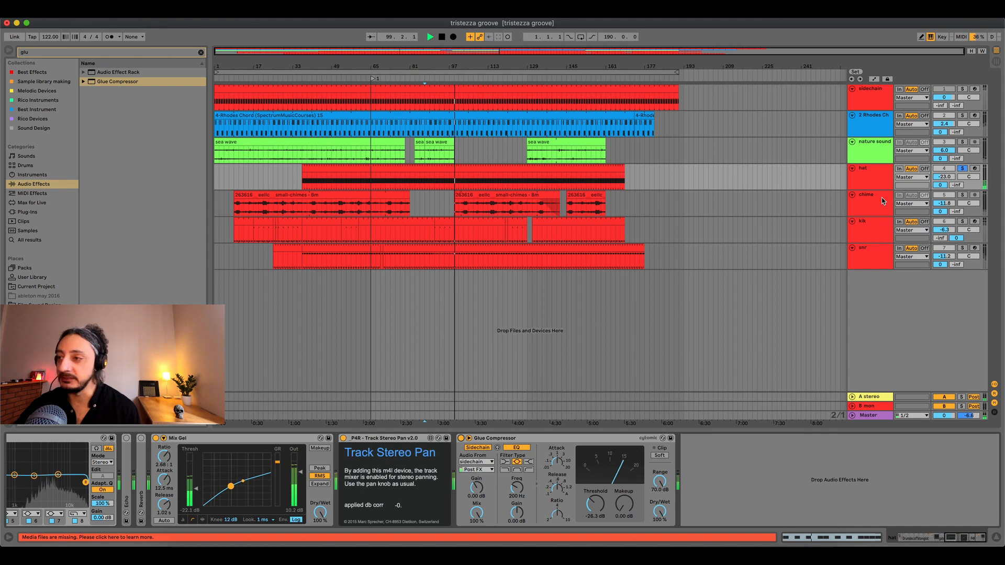
{"action": "key", "text": "space"}
{"action": "left_click", "coordinate": [962, 169]}
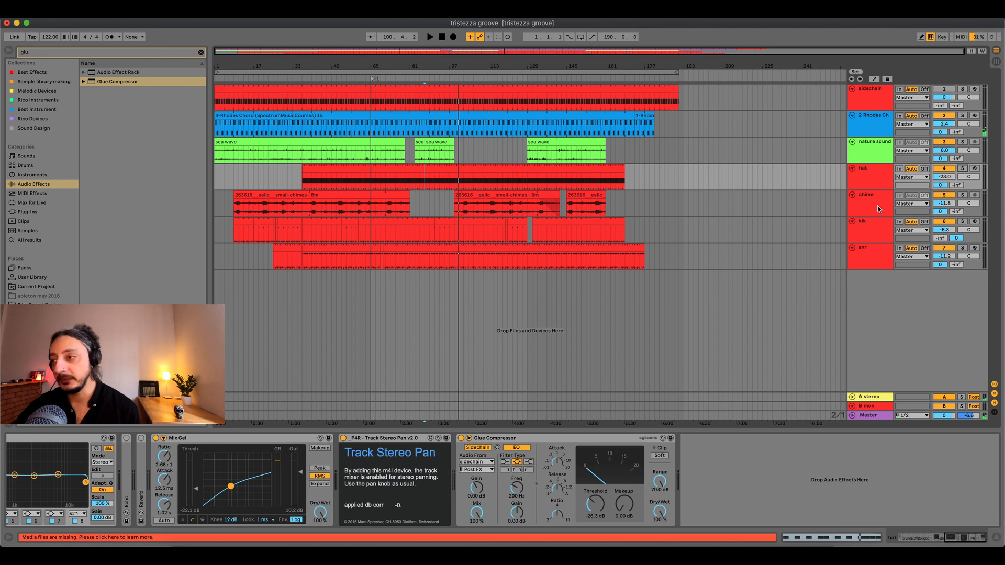
Step: Solo the chime track and play it from bar 103
{"action": "left_click", "coordinate": [879, 209]}
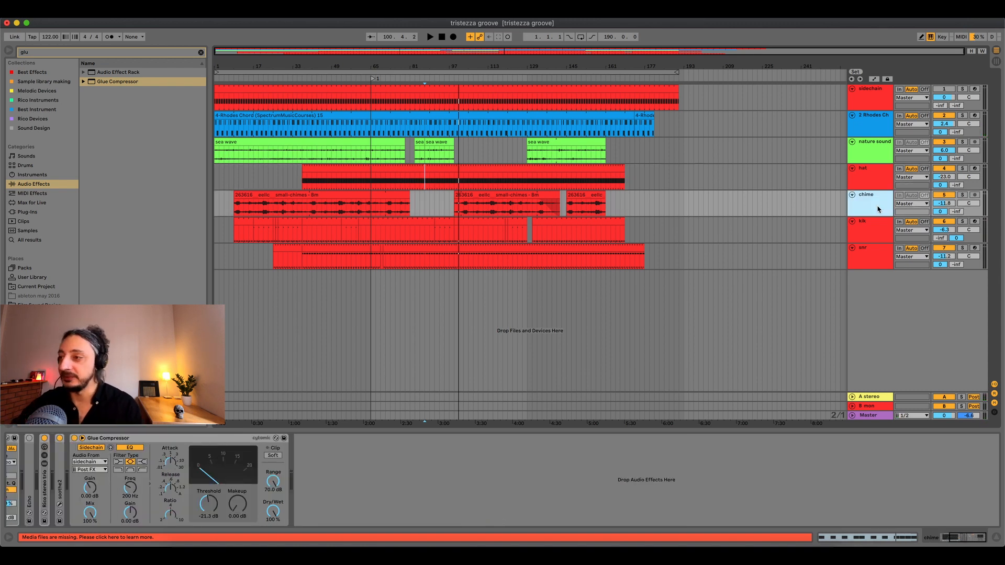
{"action": "left_click", "coordinate": [961, 195]}
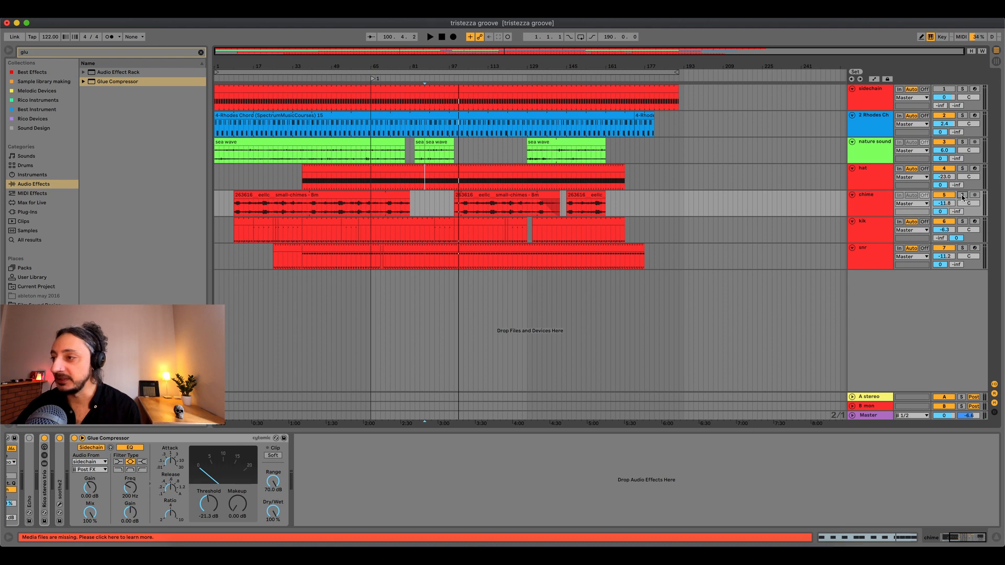
{"action": "left_click", "coordinate": [478, 202]}
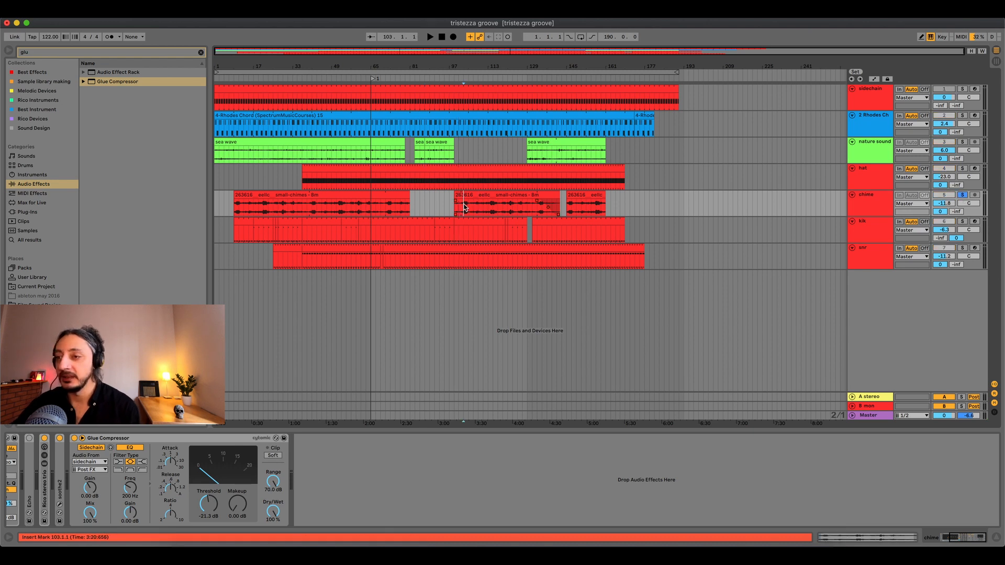
{"action": "key", "text": "space"}
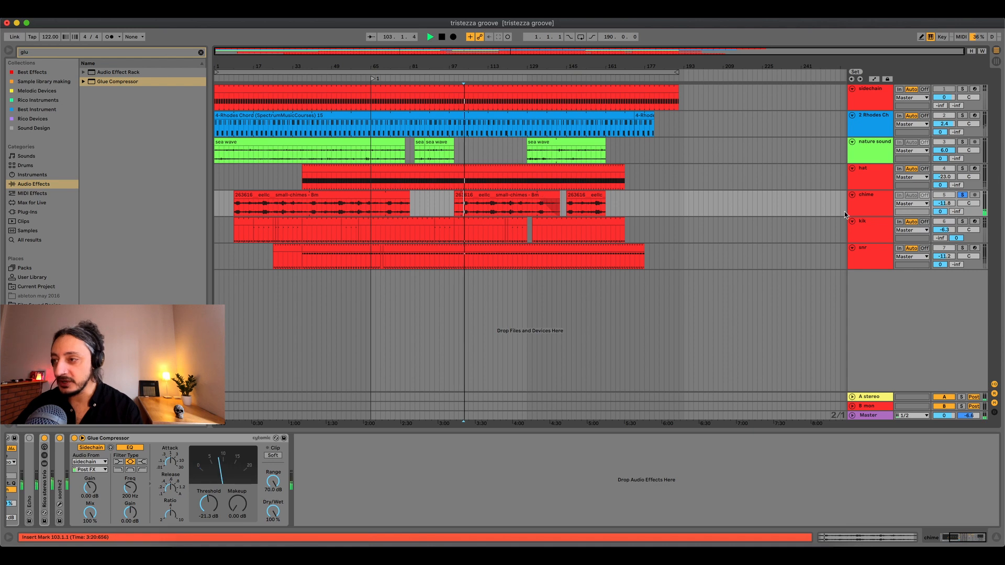
Step: Switch the chime track's Glue Compressor off and on again for comparison, and unsolo the chime track
{"action": "left_click", "coordinate": [870, 204]}
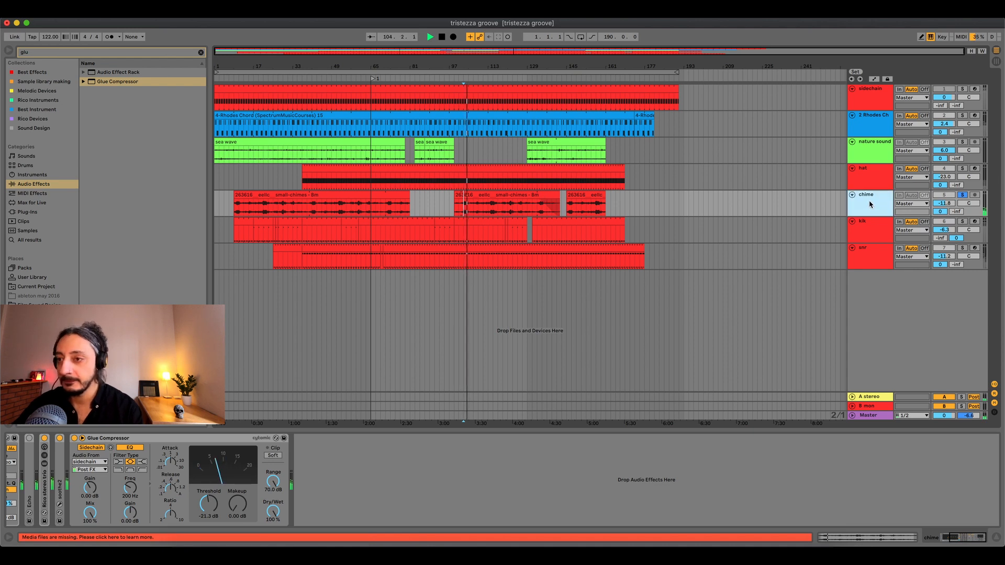
{"action": "left_click", "coordinate": [74, 439]}
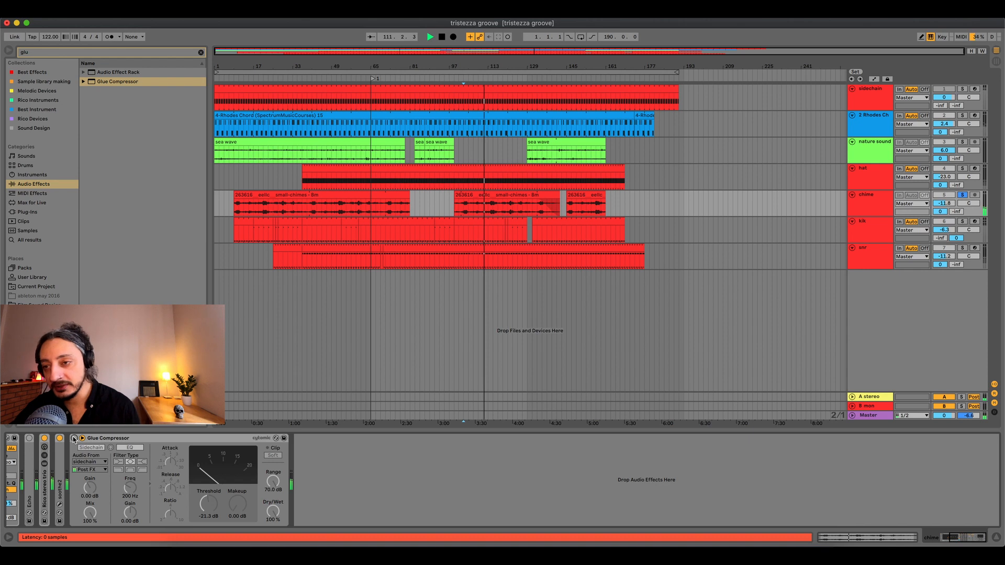
{"action": "left_click", "coordinate": [73, 438]}
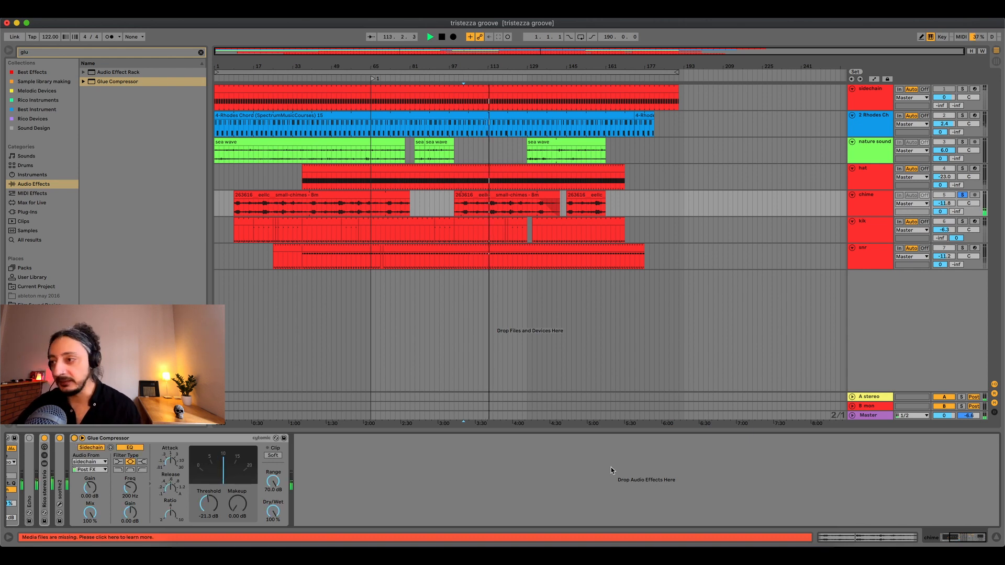
{"action": "left_click", "coordinate": [965, 197]}
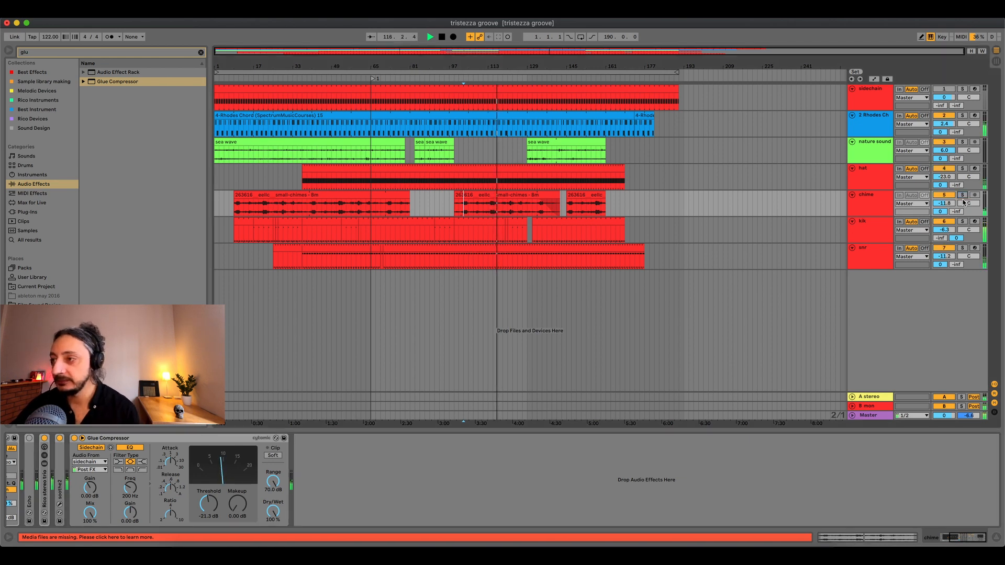
Step: Review the device chains of the chime, kik, snr, hat and Rhodes tracks while the full mix plays
{"action": "left_click", "coordinate": [866, 207]}
{"action": "left_click", "coordinate": [872, 229]}
{"action": "left_click", "coordinate": [873, 255]}
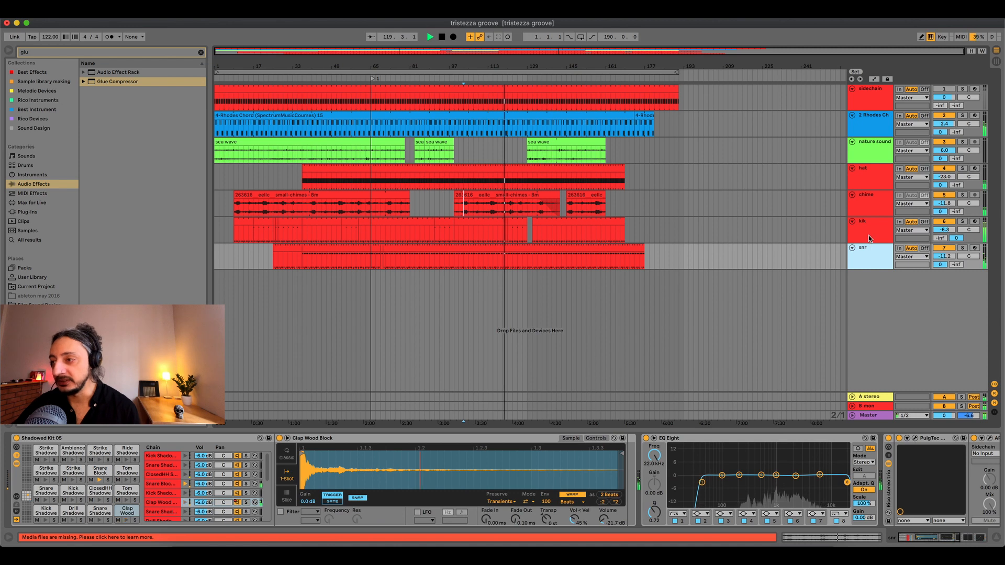
{"action": "left_click", "coordinate": [869, 236]}
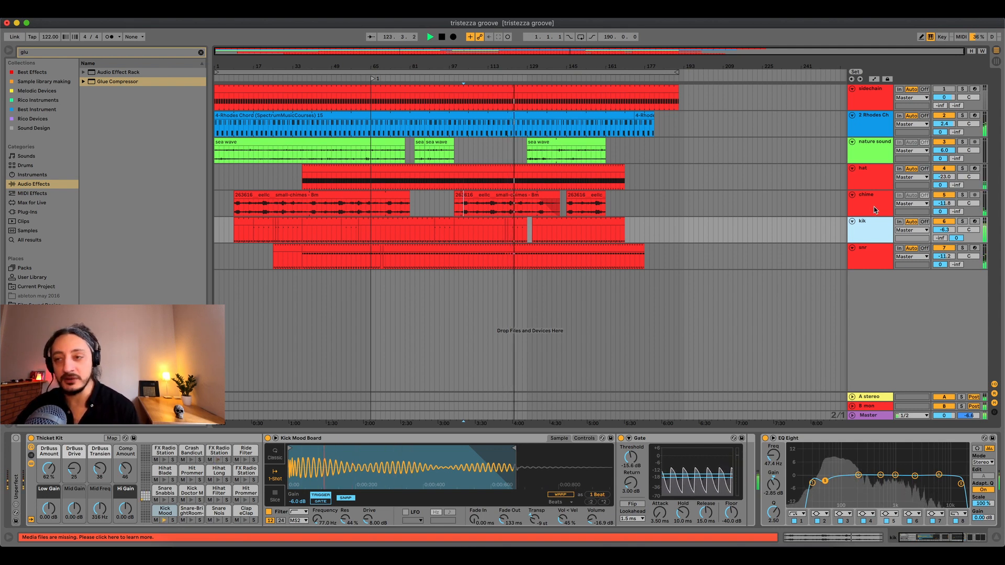
{"action": "left_click", "coordinate": [866, 123]}
{"action": "left_click", "coordinate": [835, 178]}
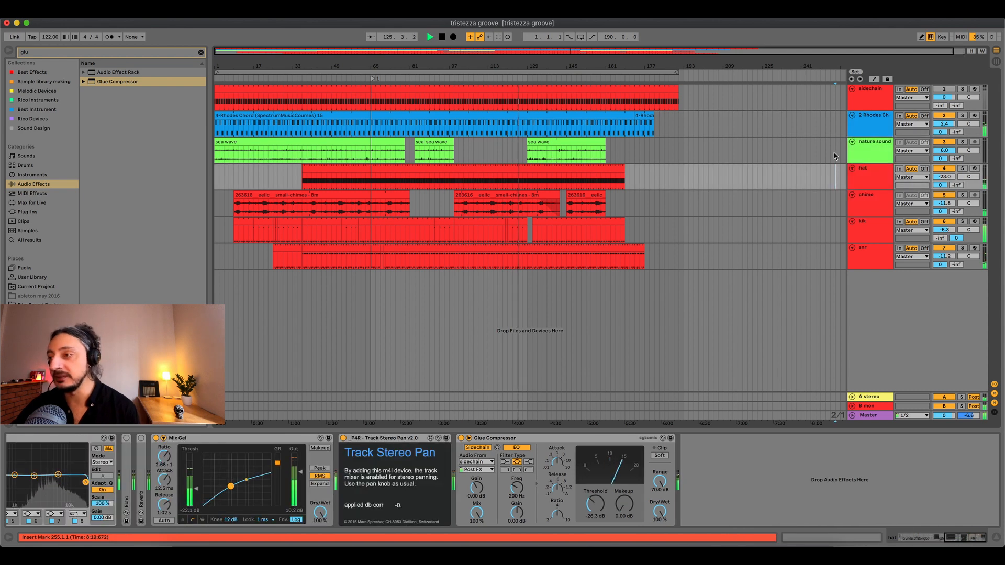
{"action": "left_click", "coordinate": [875, 126]}
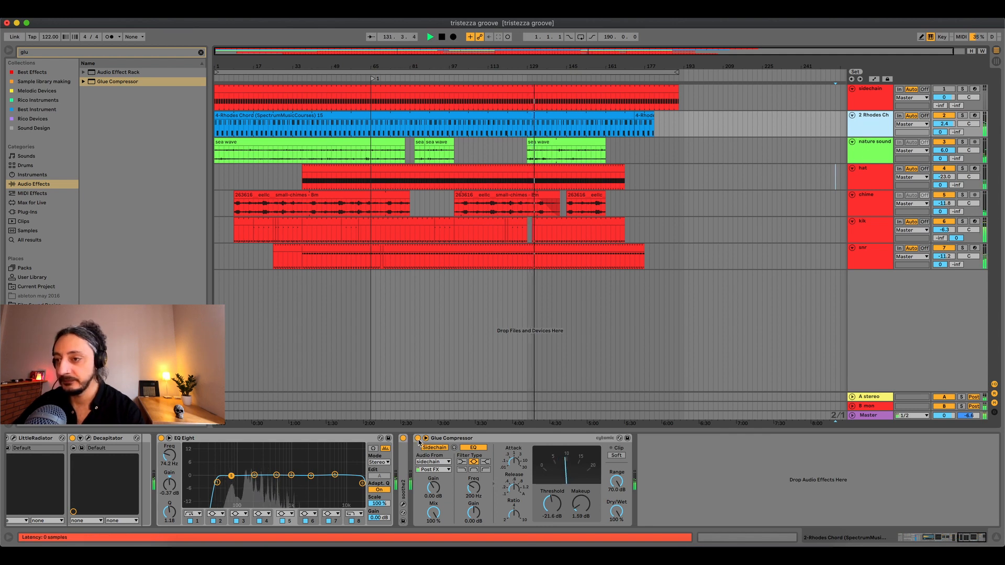
Step: Replay the full mix from about bar 107 and again from bar 109, showing the Rhodes track's Glue Compressor in between
{"action": "left_click", "coordinate": [474, 207]}
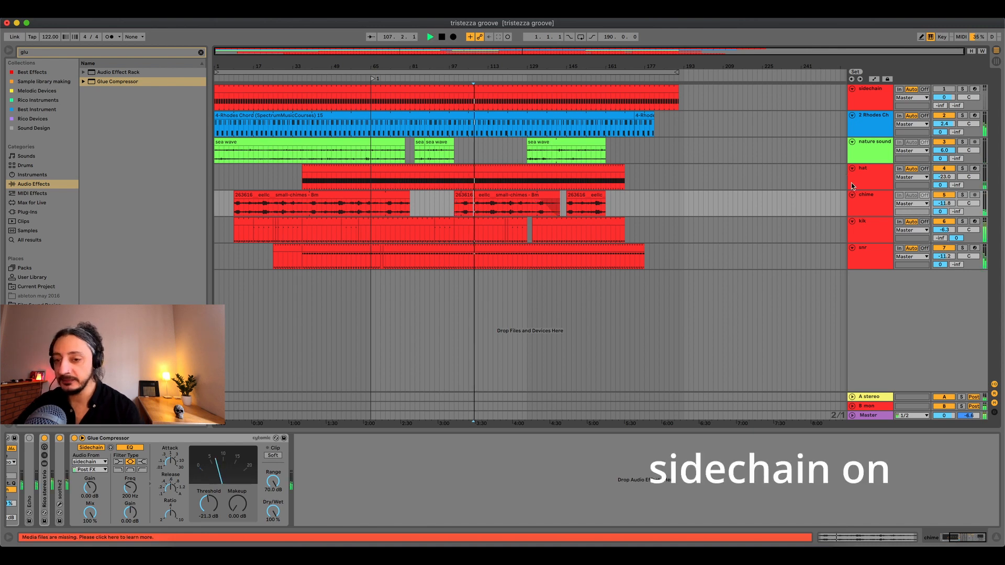
{"action": "left_click", "coordinate": [880, 125]}
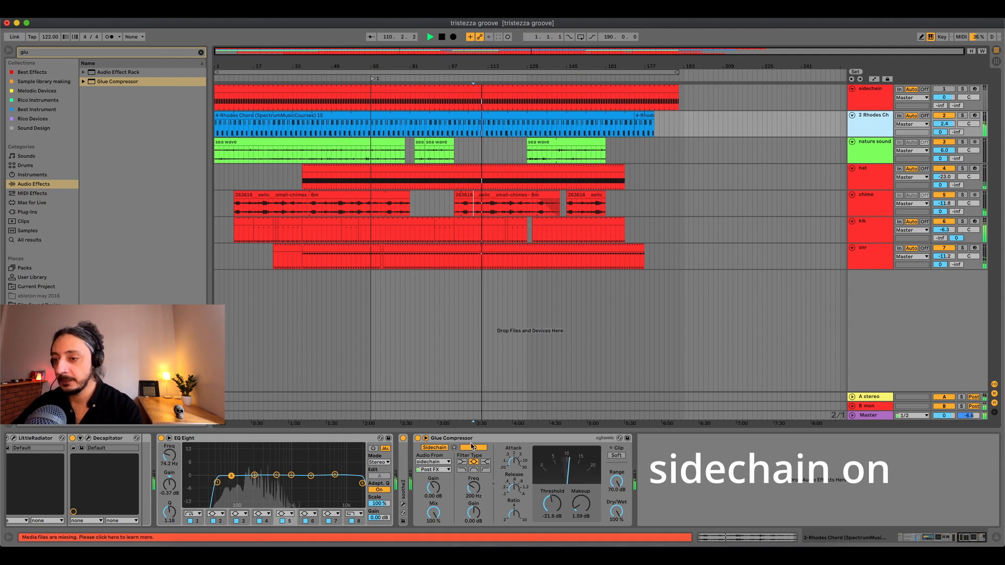
{"action": "left_click", "coordinate": [474, 207]}
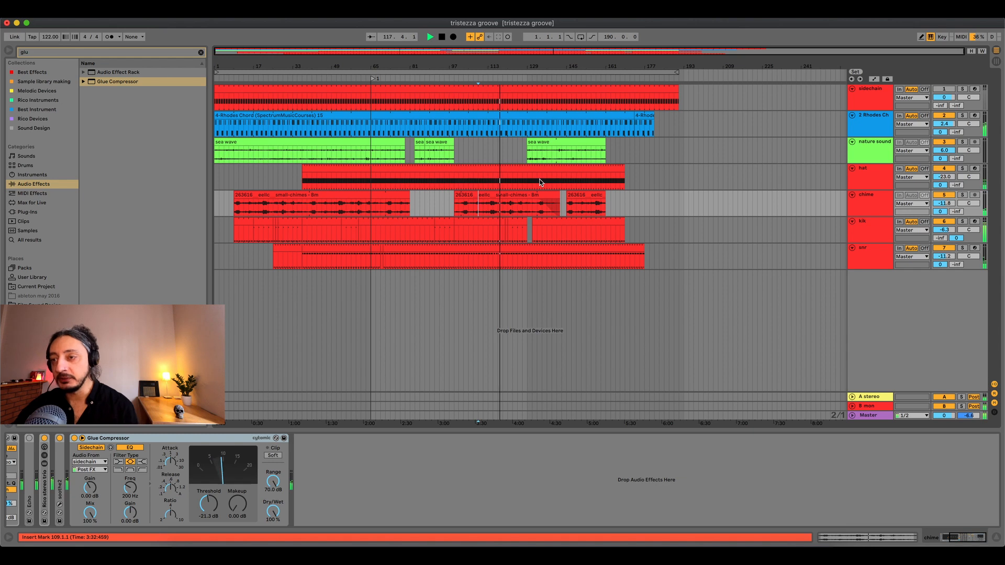
Step: Show the sidechain track's 808 Core Kit and Kick 808 devices, and stop playback
{"action": "left_click", "coordinate": [548, 105]}
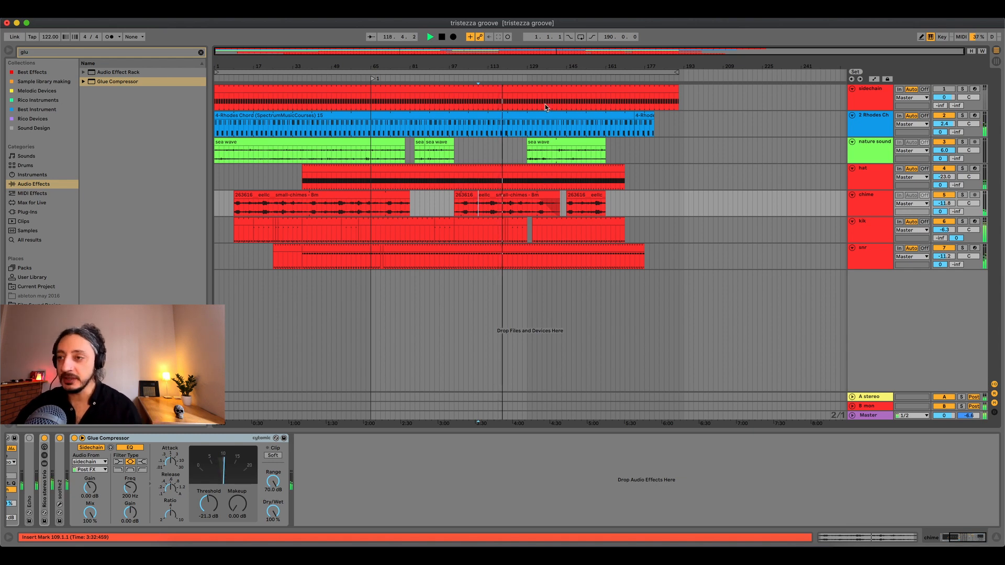
{"action": "left_click", "coordinate": [862, 96]}
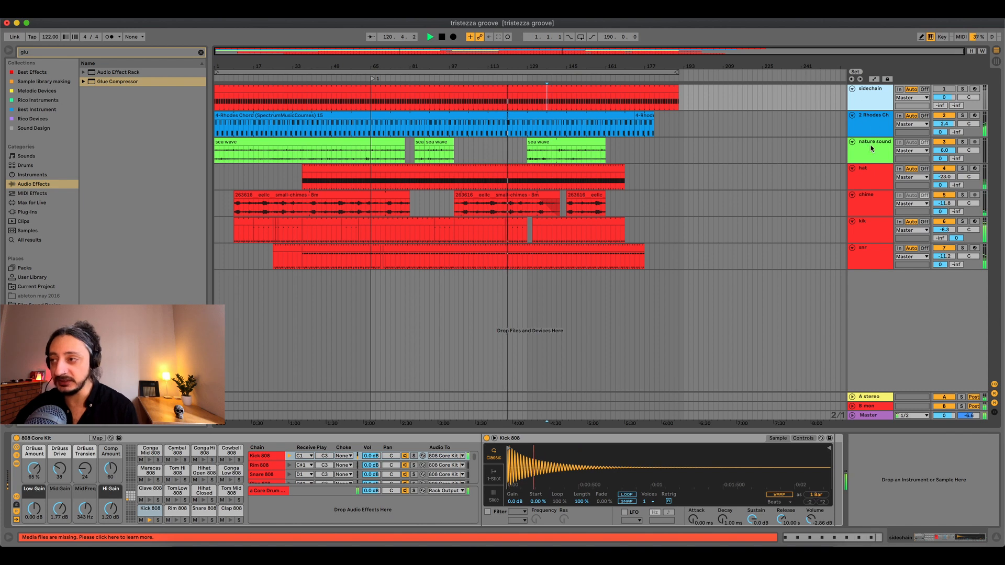
{"action": "key", "text": "space"}
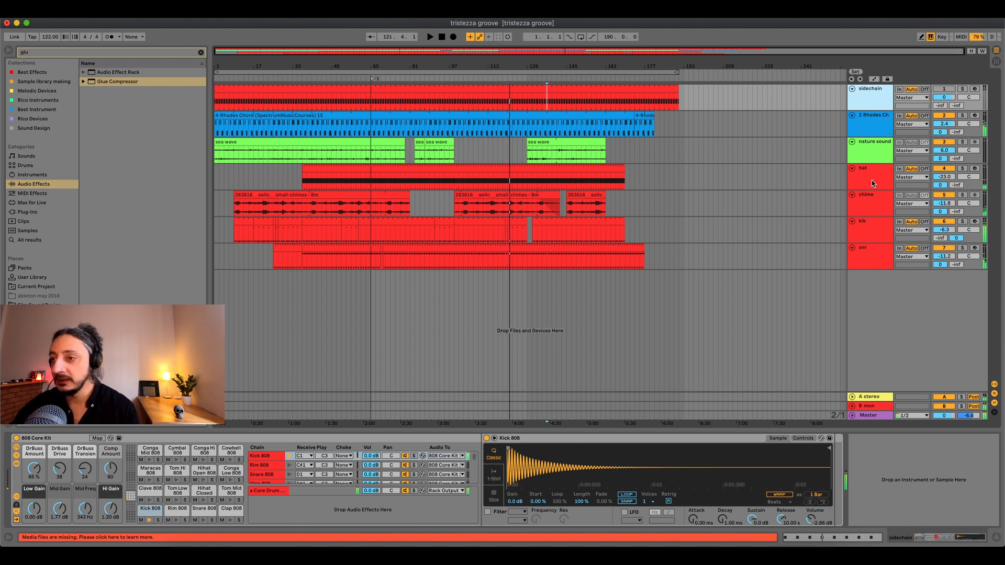
Step: Solo the hat track and play it from bar 119 with its device chain shown
{"action": "left_click", "coordinate": [872, 175]}
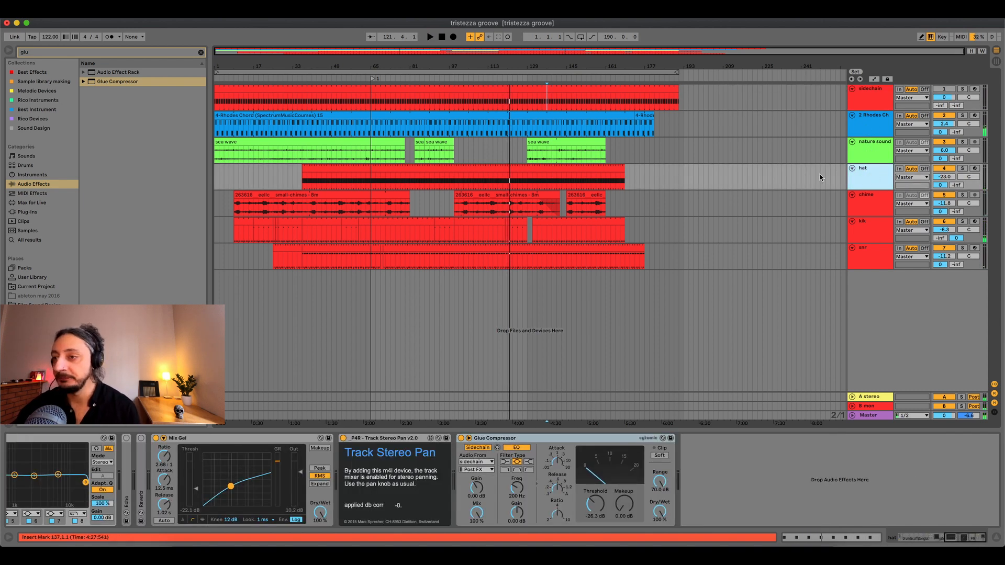
{"action": "left_click", "coordinate": [503, 182]}
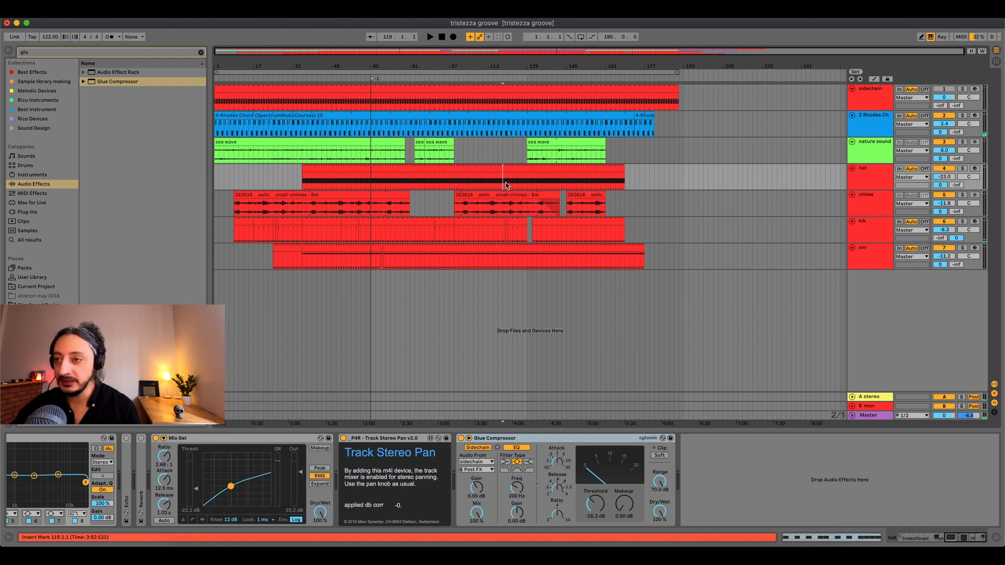
{"action": "left_click", "coordinate": [504, 129]}
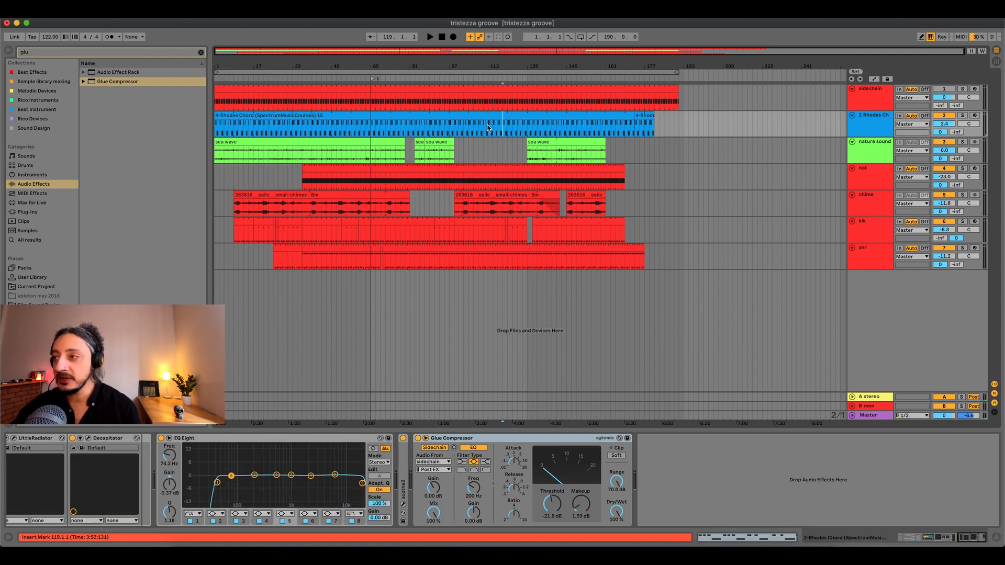
{"action": "left_click", "coordinate": [869, 178]}
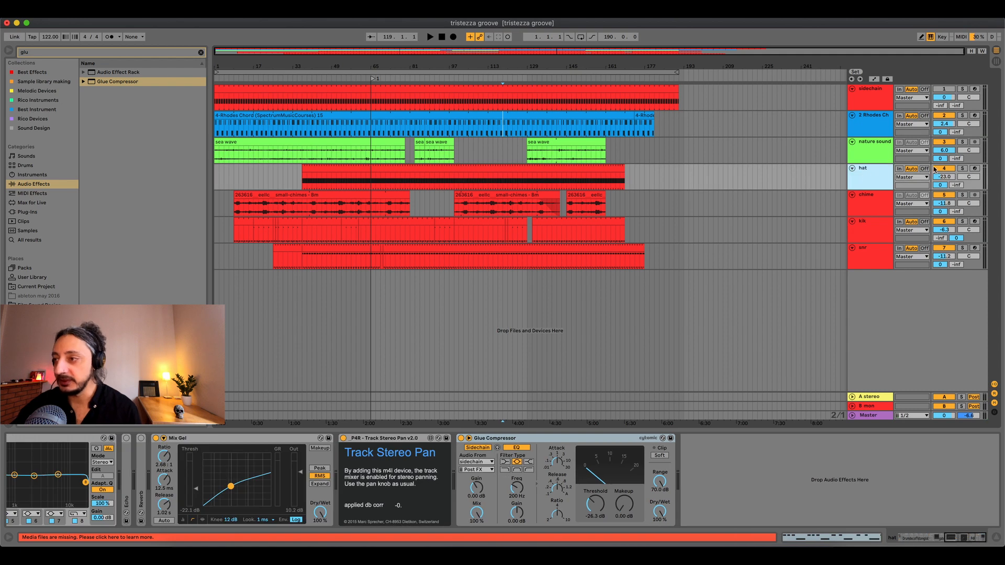
{"action": "left_click", "coordinate": [968, 169]}
{"action": "key", "text": "space"}
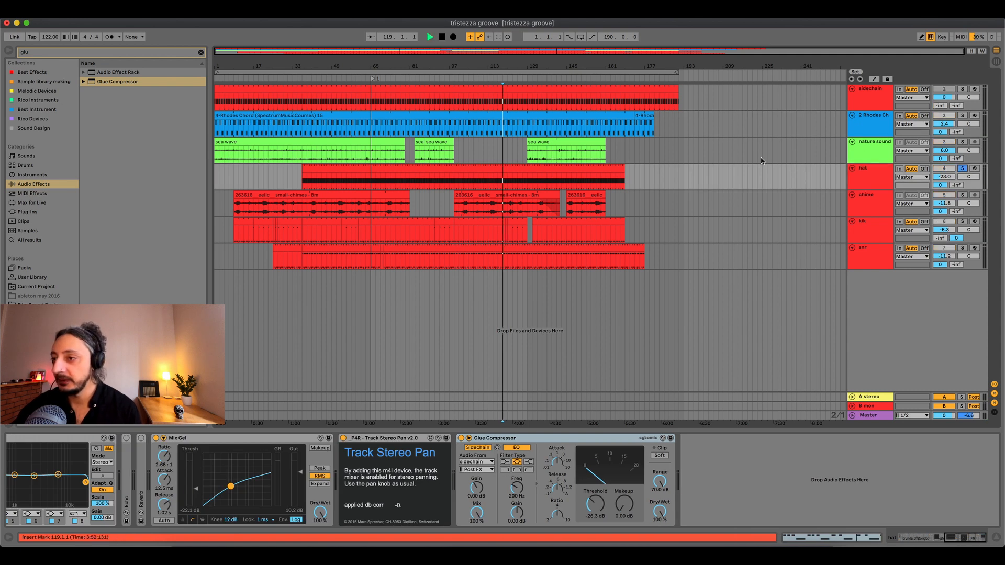
{"action": "left_click", "coordinate": [857, 178]}
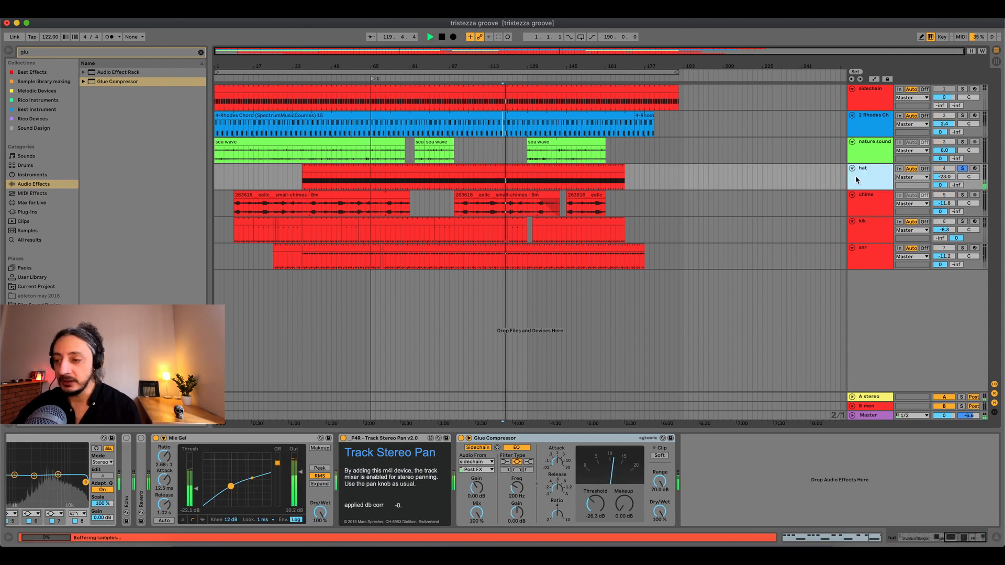
Step: Choose the 2-Rhodes Chord track as the audio source of the hat track's Glue Compressor and replay the hat from bar 119
{"action": "left_click", "coordinate": [473, 463]}
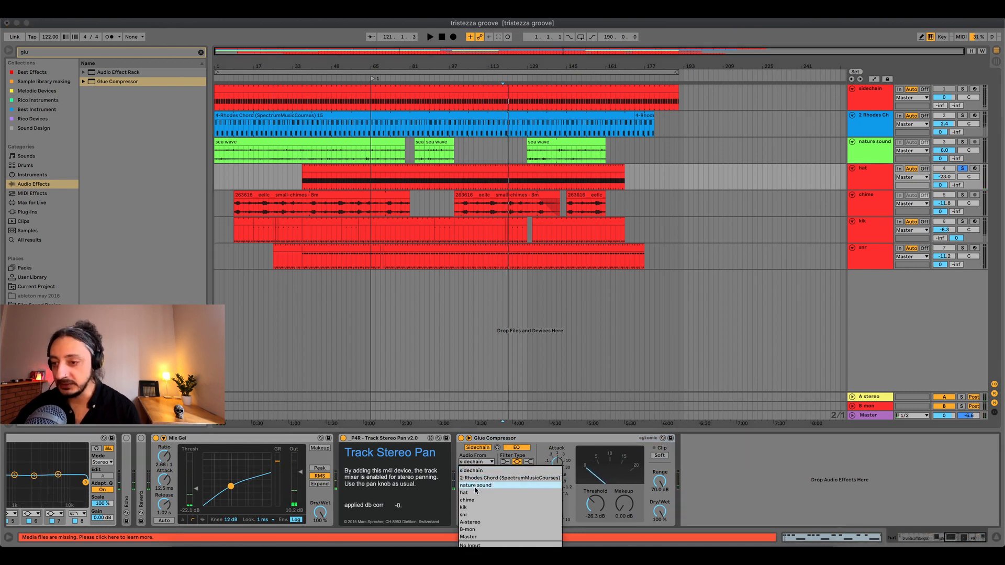
{"action": "left_click", "coordinate": [479, 478]}
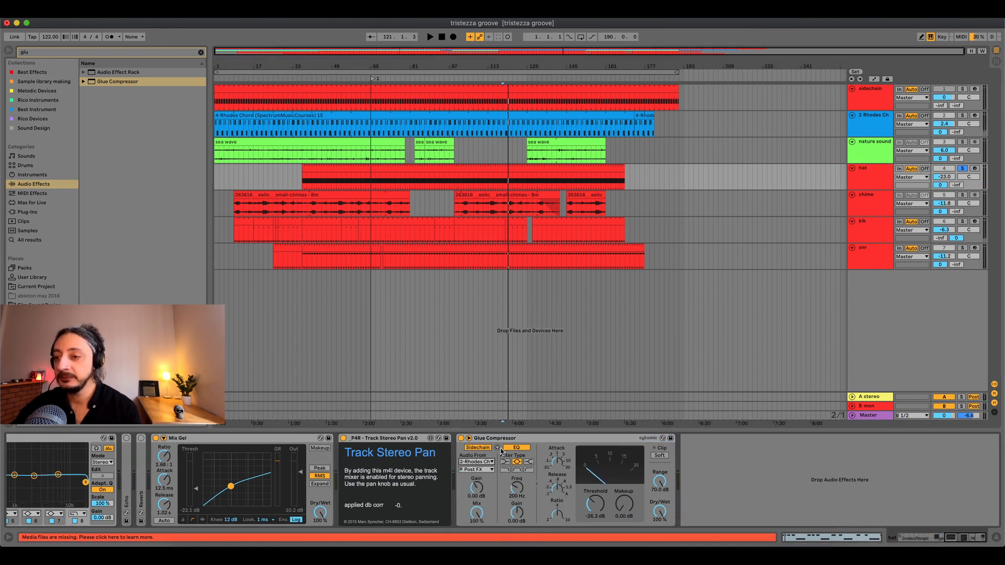
{"action": "key", "text": "space"}
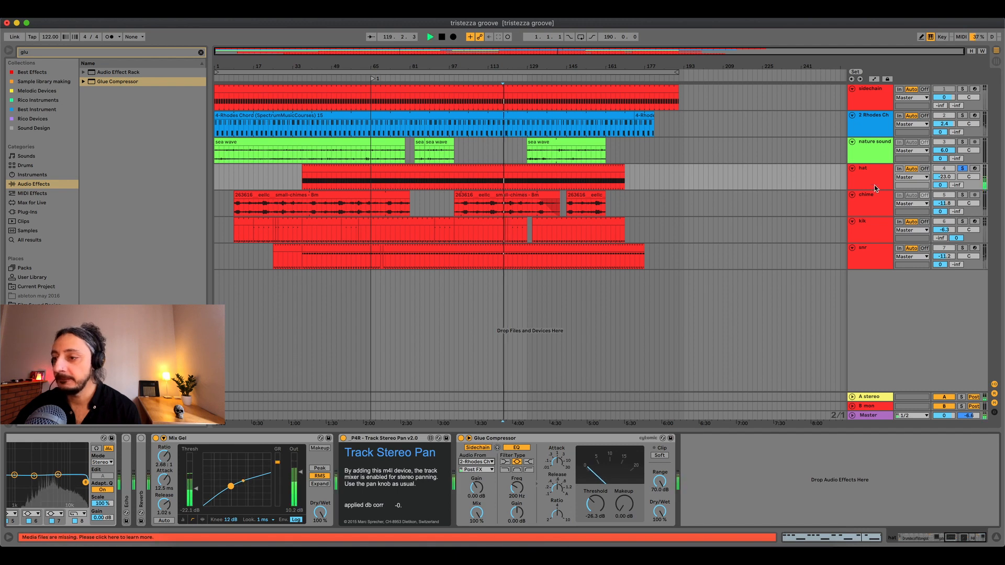
Step: Lower the threshold of the hat track's Glue Compressor to -40 dB, and solo the Rhodes track together with the hat
{"action": "left_click_drag", "start_coordinate": [596, 504], "coordinate": [595, 515]}
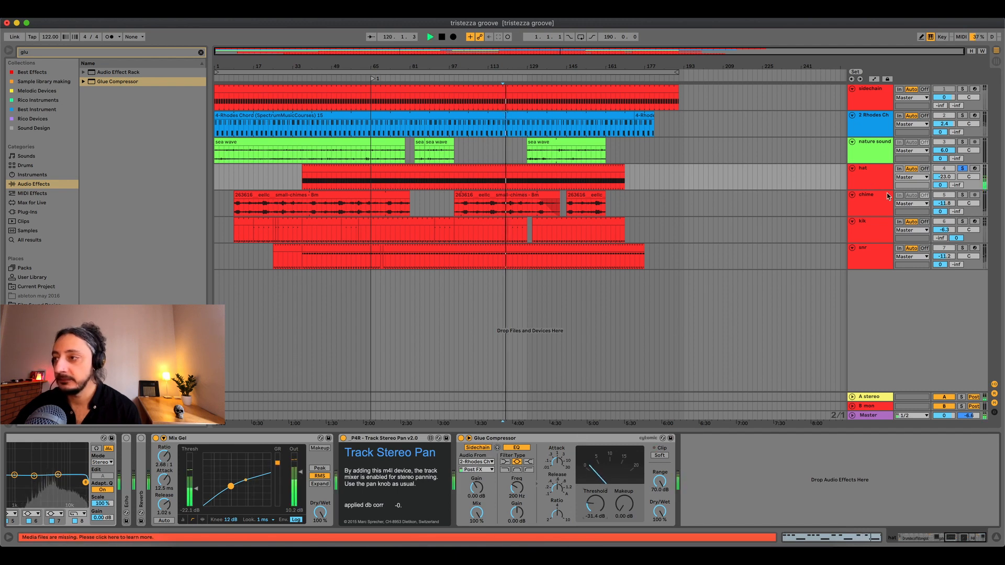
{"action": "left_click", "coordinate": [962, 116], "text": "super"}
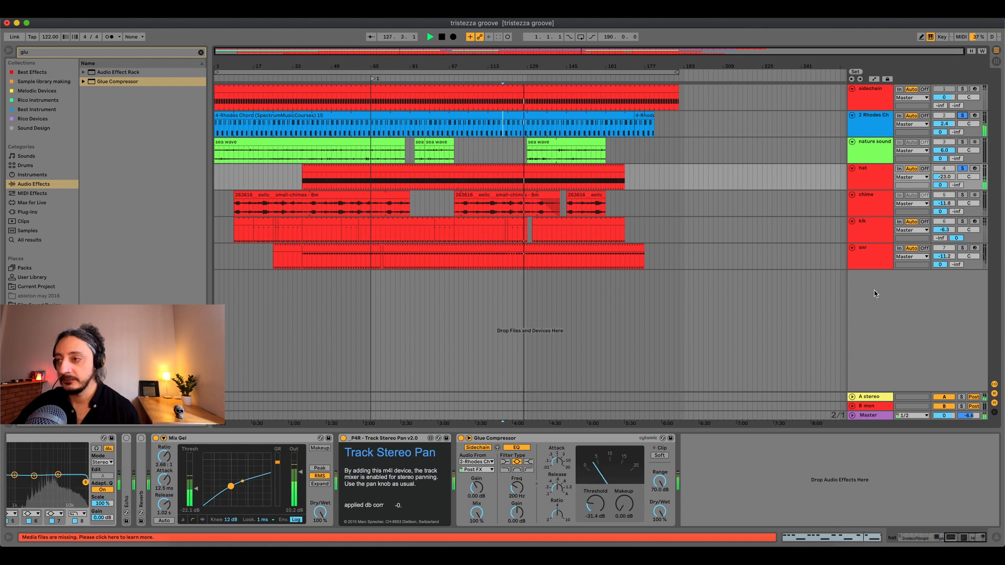
{"action": "left_click_drag", "start_coordinate": [595, 504], "coordinate": [593, 507]}
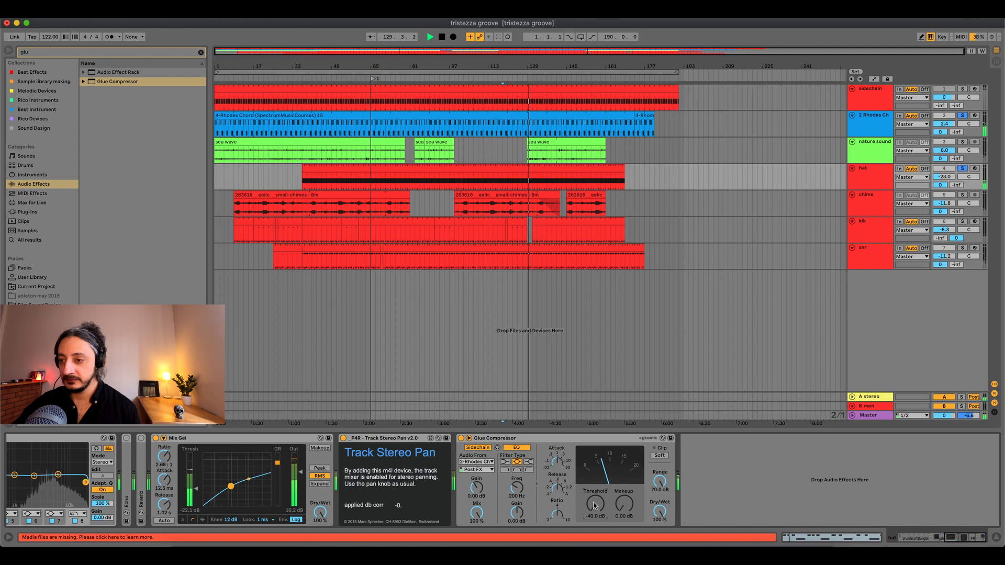
Step: Unsolo the hat and Rhodes tracks, stop playback, and reselect 2-Rhodes Chord as the audio source of the hat's Glue Compressor
{"action": "left_click", "coordinate": [964, 169]}
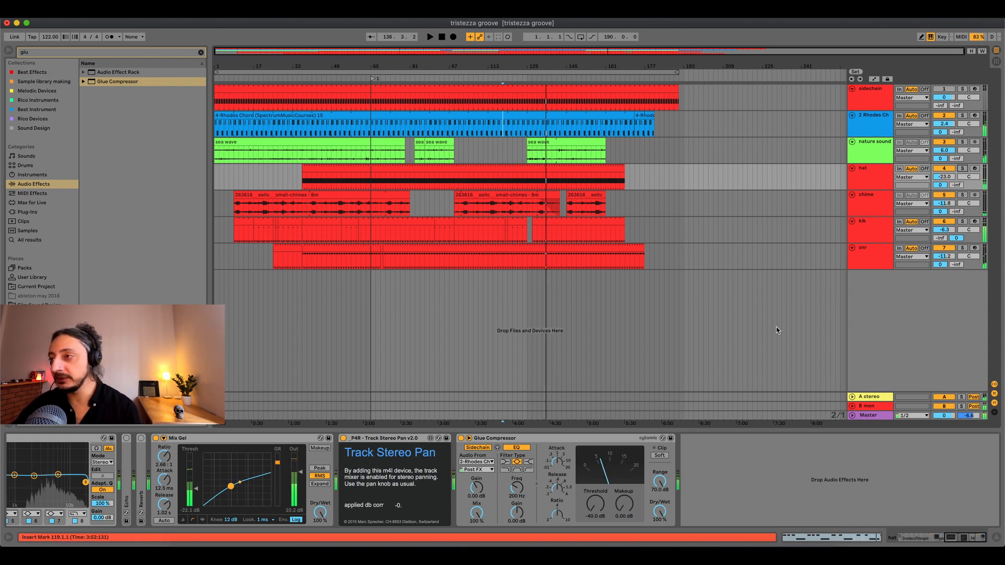
{"action": "left_click", "coordinate": [480, 462]}
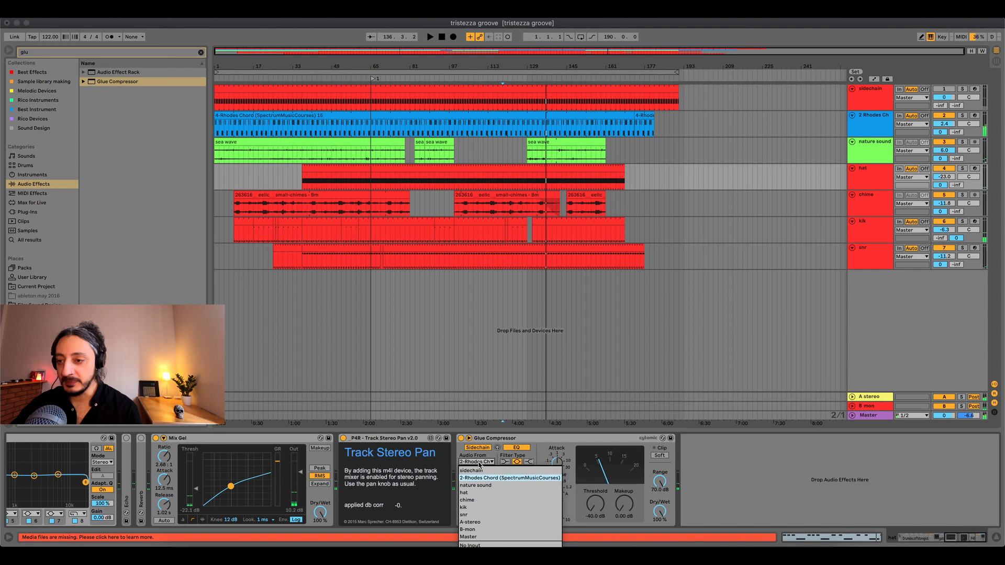
{"action": "left_click", "coordinate": [483, 477]}
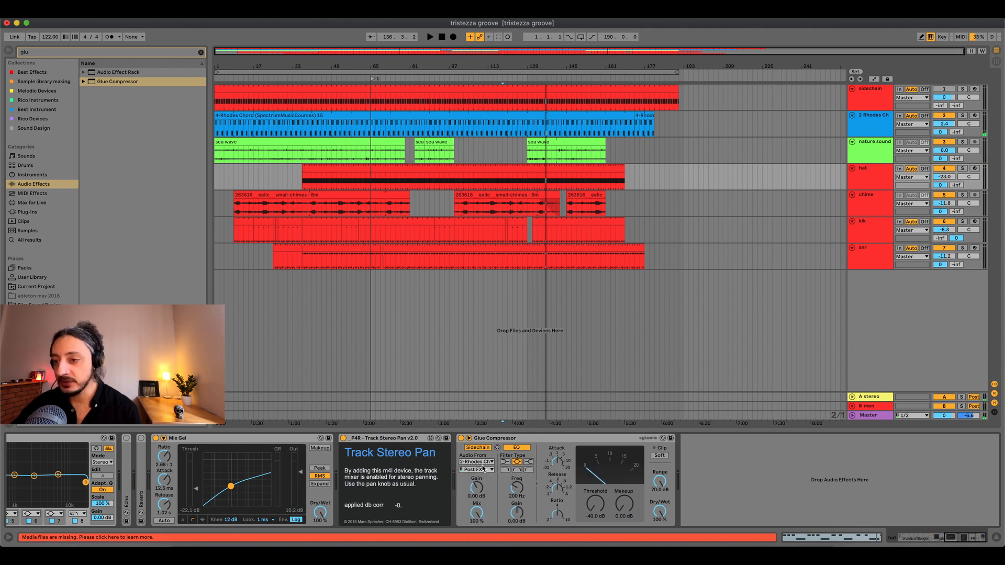
Step: Choose the sidechain track as the audio source of the hat's Glue Compressor, raise its threshold to about -22.6 dB, and play from bar 119
{"action": "left_click", "coordinate": [480, 462]}
{"action": "mouse_move", "coordinate": [598, 507]}
{"action": "left_mouse_down"}
{"action": "mouse_move", "coordinate": [598, 491]}
{"action": "mouse_move", "coordinate": [595, 500]}
{"action": "left_mouse_up"}
{"action": "key", "text": "space"}
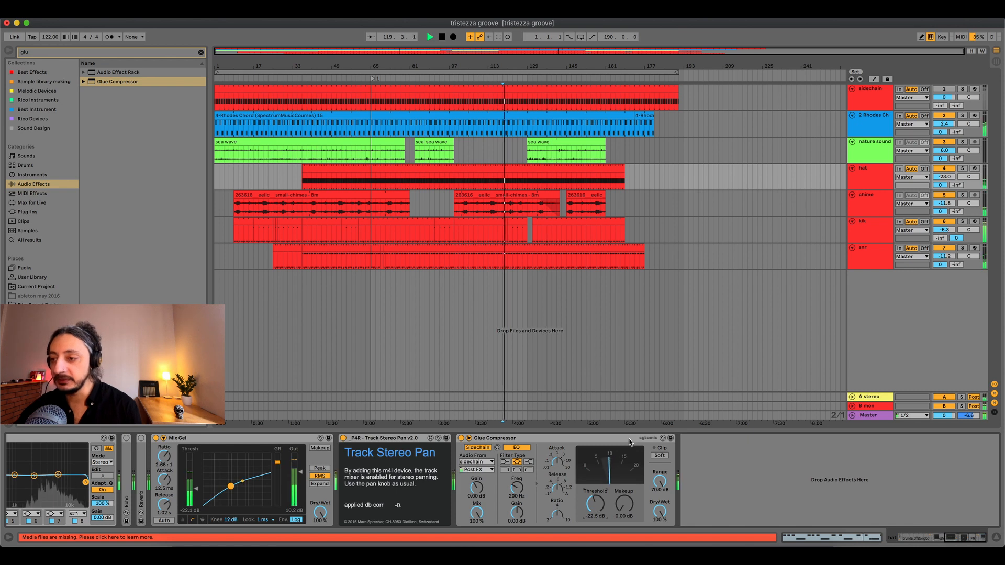
Step: Show the Kick 808 sample in the sidechain track's 808 Core Kit and play the song from bar 119
{"action": "left_click", "coordinate": [870, 92]}
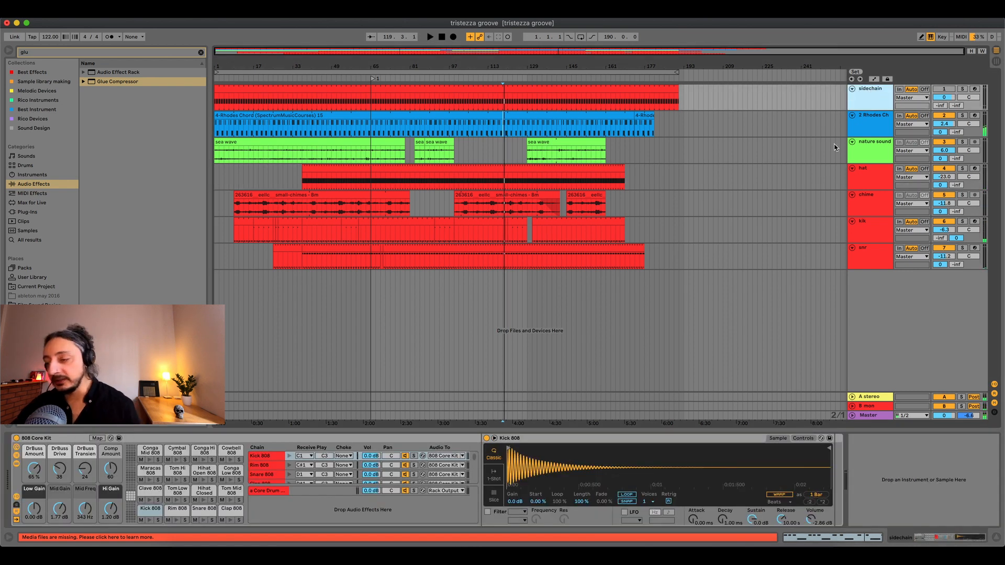
{"action": "left_click", "coordinate": [263, 455]}
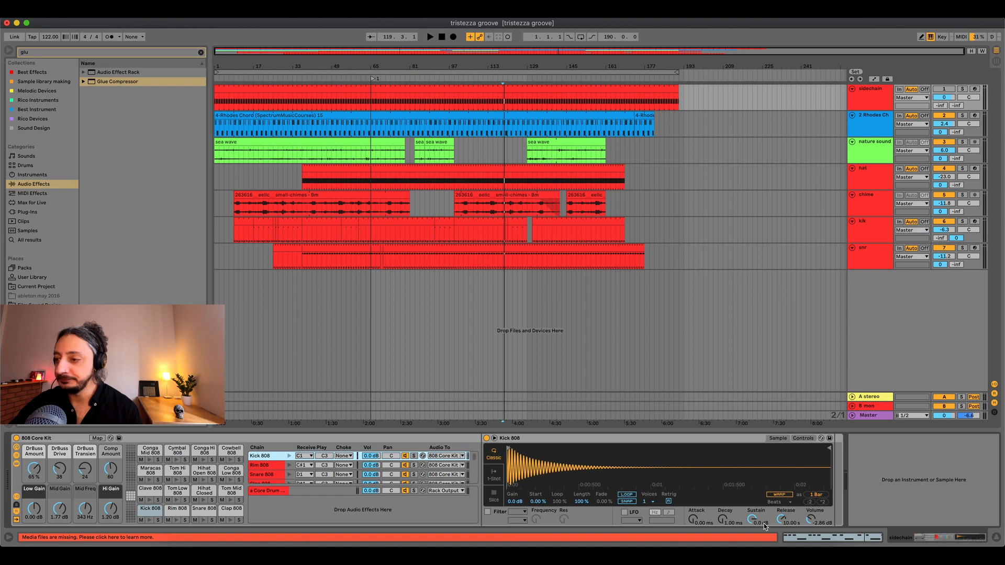
{"action": "left_click", "coordinate": [810, 522]}
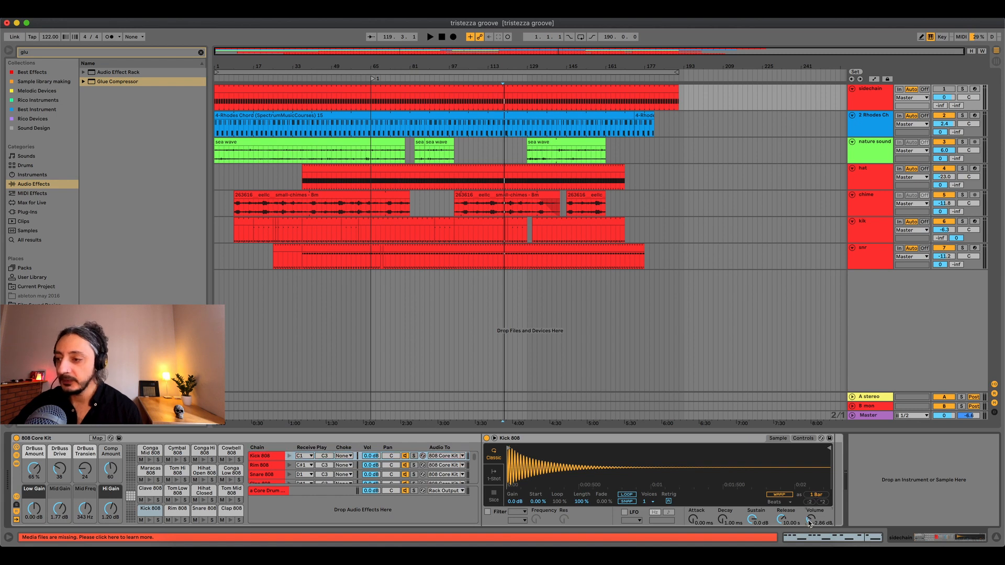
{"action": "left_click", "coordinate": [262, 458]}
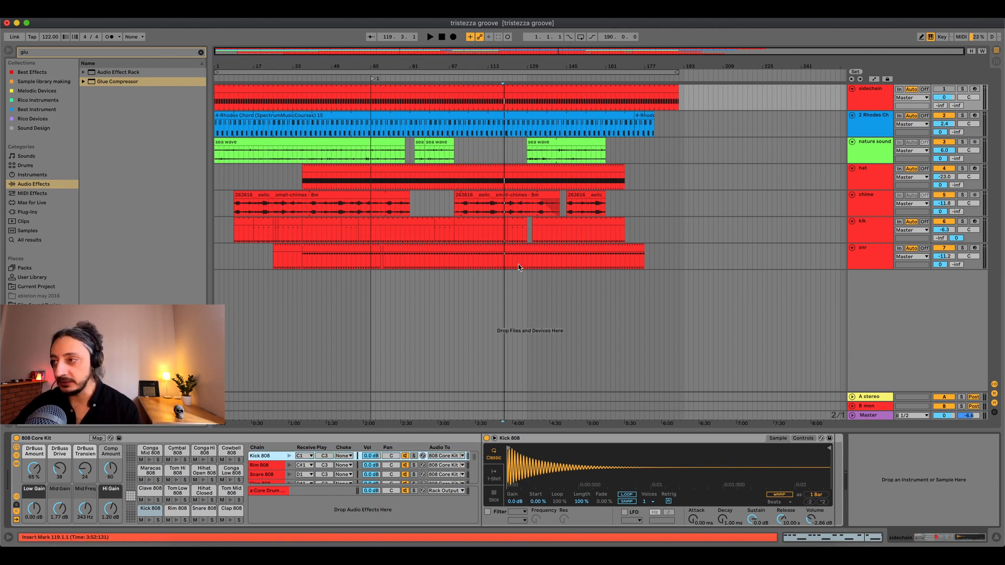
{"action": "key", "text": "space"}
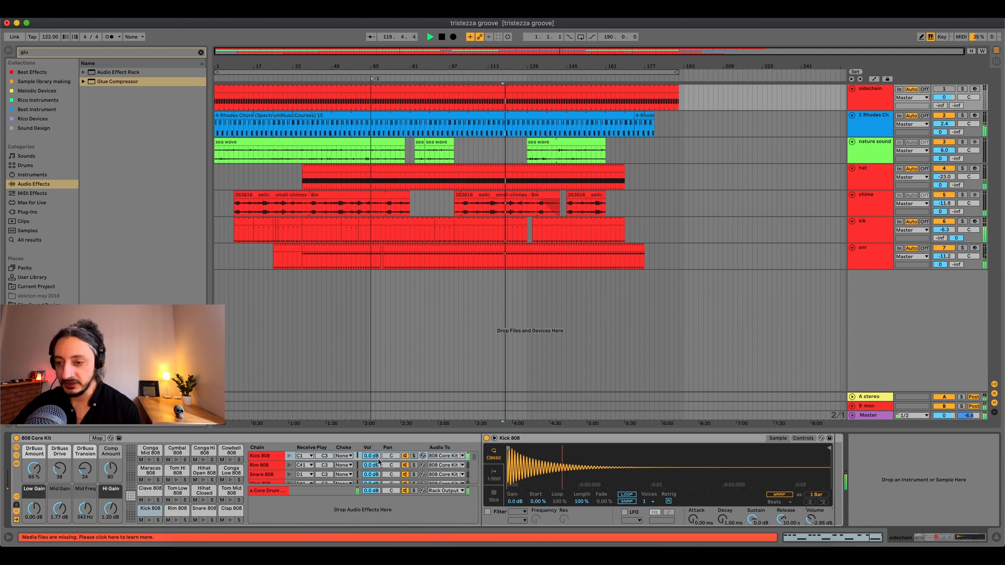
{"action": "left_click", "coordinate": [274, 458]}
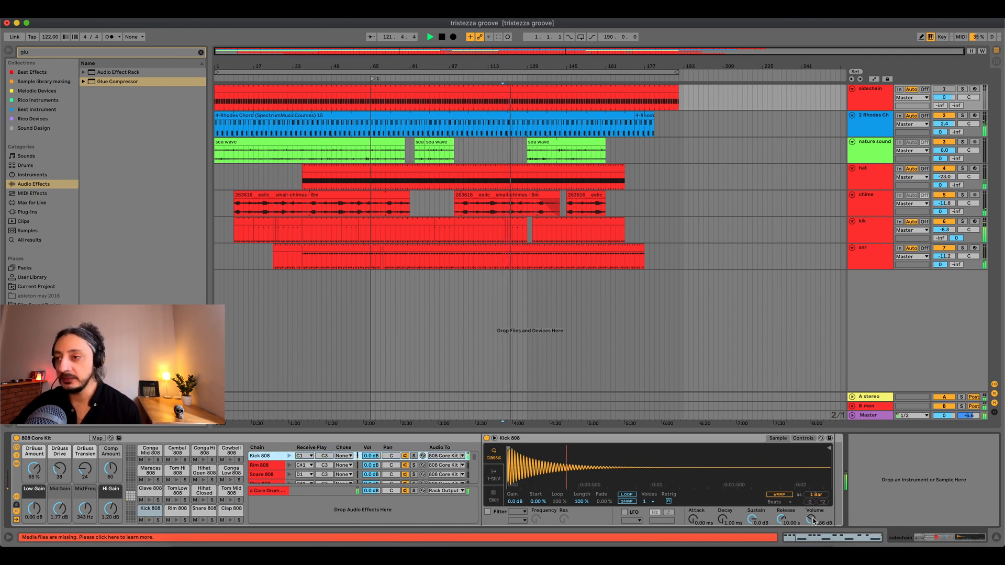
Step: During playback, lower the Kick 808 volume to -34.3 dB, then raise it to about 1.13 dB
{"action": "left_click_drag", "start_coordinate": [814, 521], "coordinate": [814, 529]}
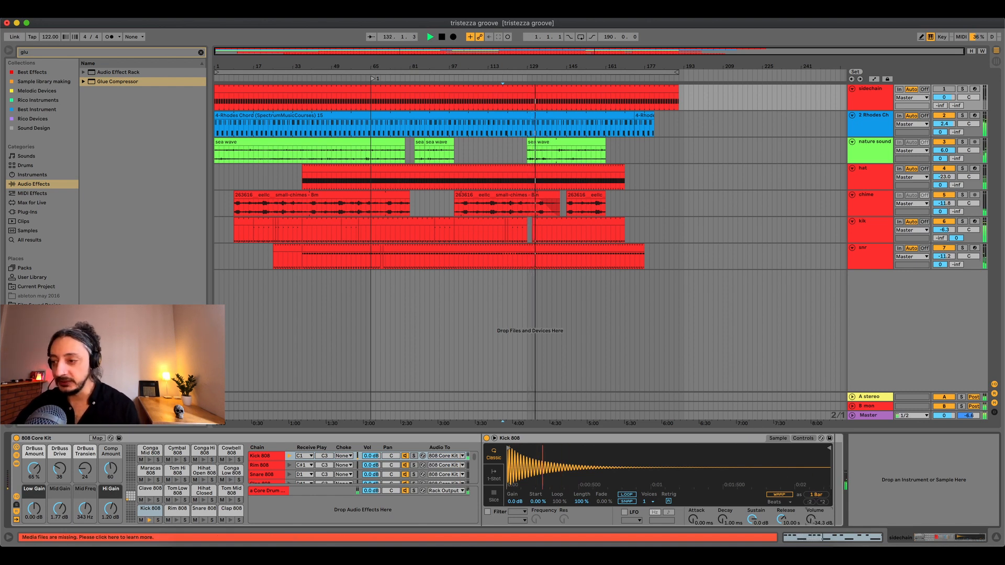
{"action": "left_click_drag", "start_coordinate": [811, 520], "coordinate": [812, 500]}
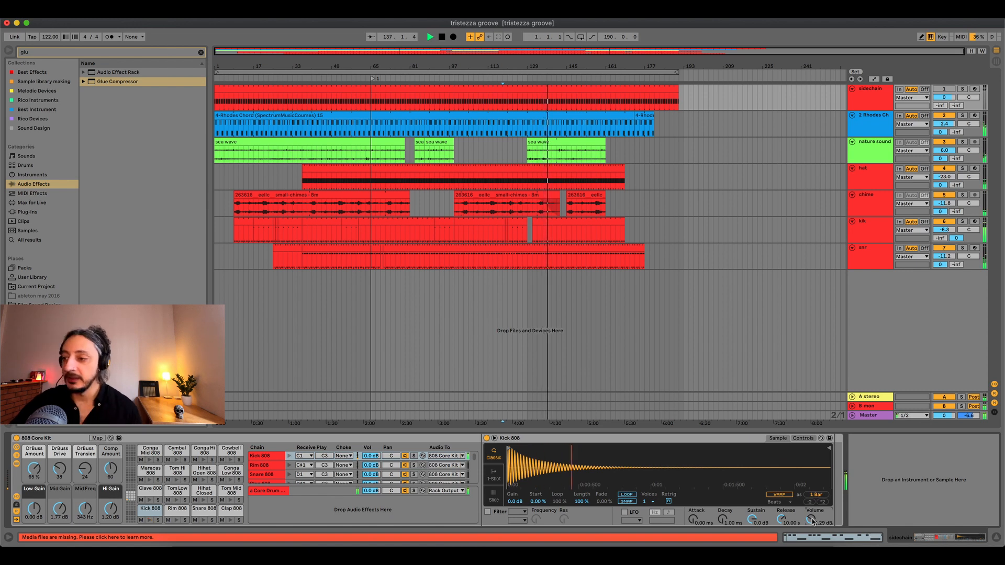
{"action": "left_click_drag", "start_coordinate": [812, 519], "coordinate": [812, 521]}
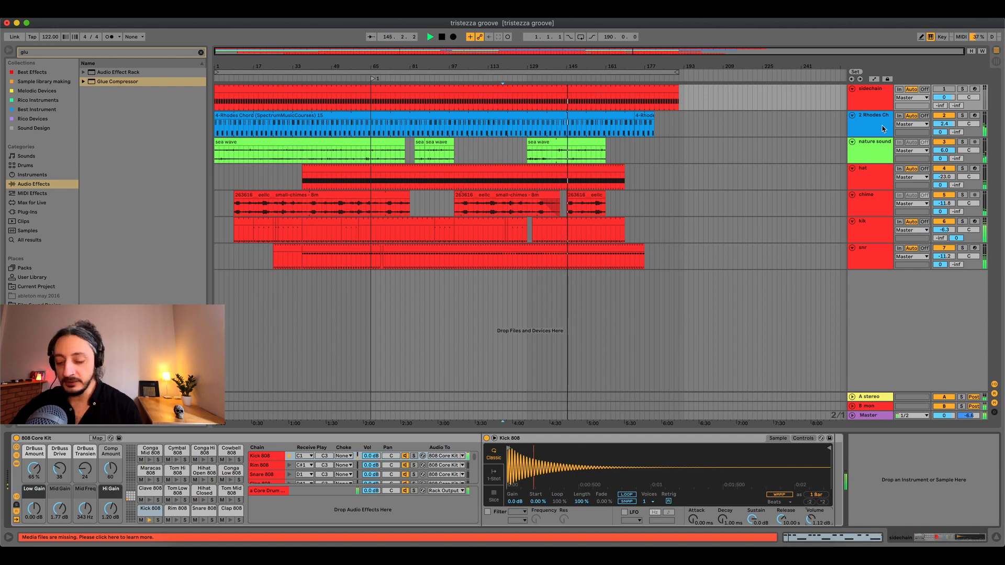
Step: With the Session View mixer shown, set the Kick 808 volume to -3.43 dB and narrow the sidechain track's column, then return to the arrangement
{"action": "key", "text": "Tab"}
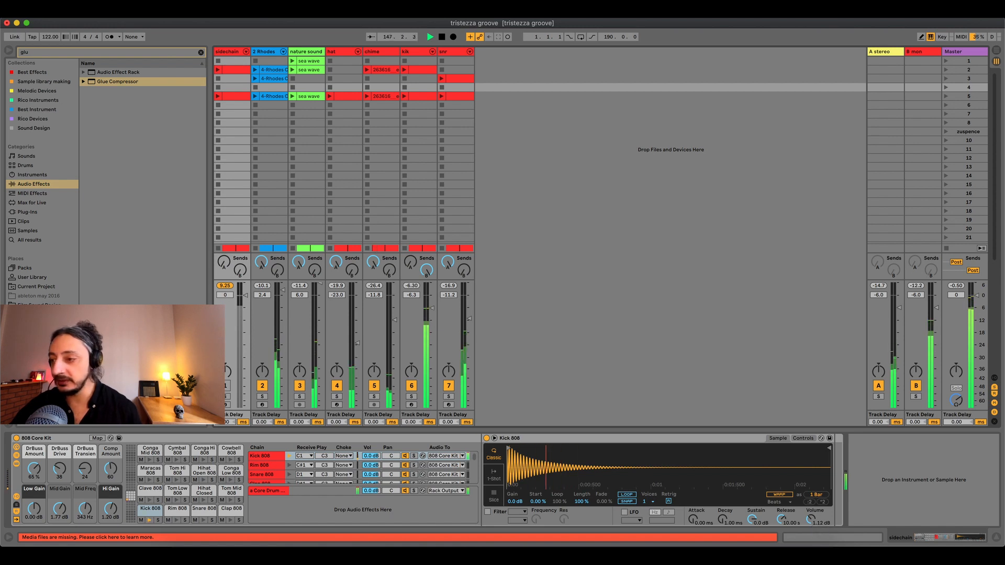
{"action": "mouse_move", "coordinate": [820, 526]}
{"action": "left_mouse_down"}
{"action": "mouse_move", "coordinate": [819, 563]}
{"action": "mouse_move", "coordinate": [812, 519]}
{"action": "left_mouse_up"}
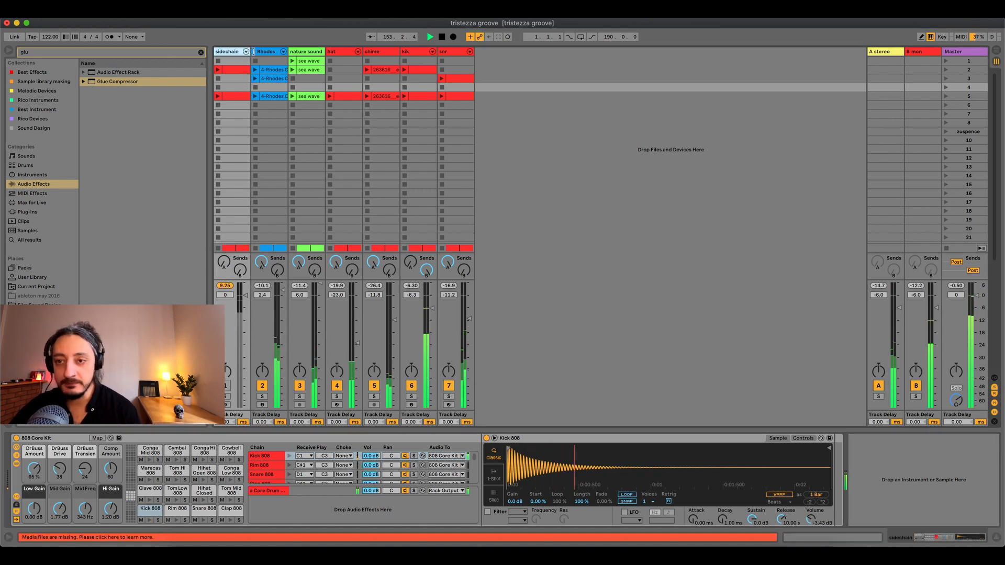
{"action": "left_click_drag", "start_coordinate": [250, 52], "coordinate": [237, 53]}
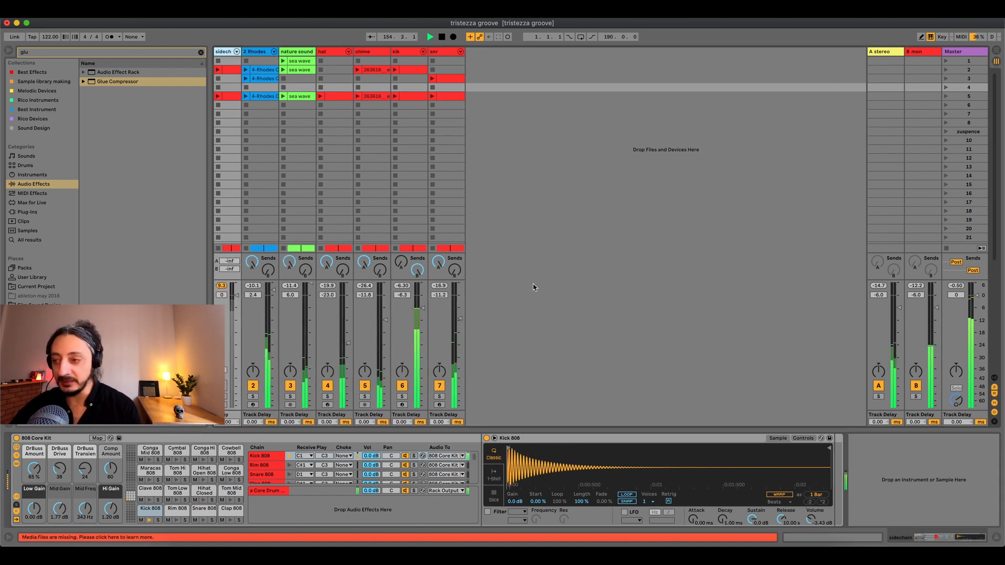
{"action": "left_click", "coordinate": [623, 195]}
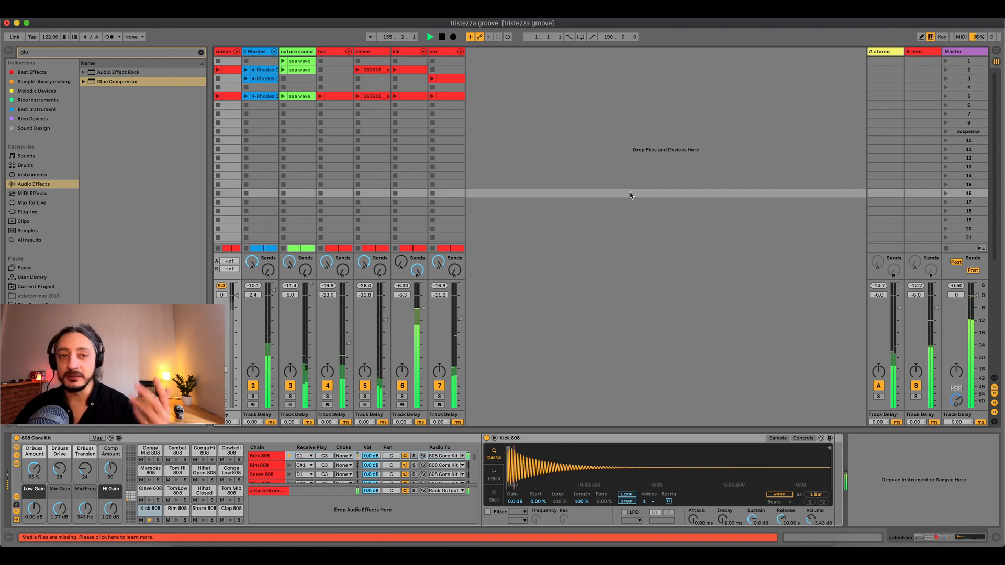
{"action": "key", "text": "Tab"}
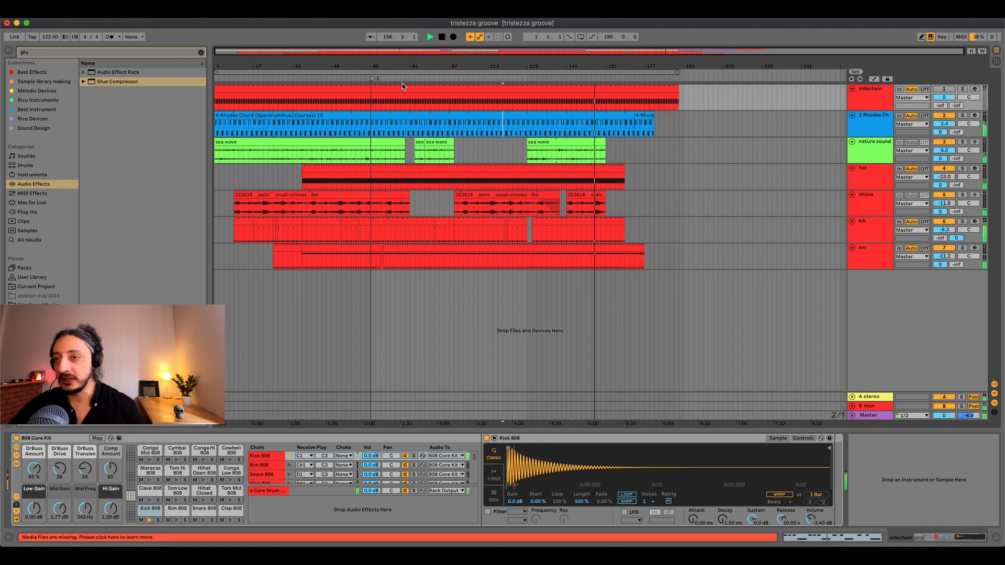
{"action": "left_click", "coordinate": [331, 78]}
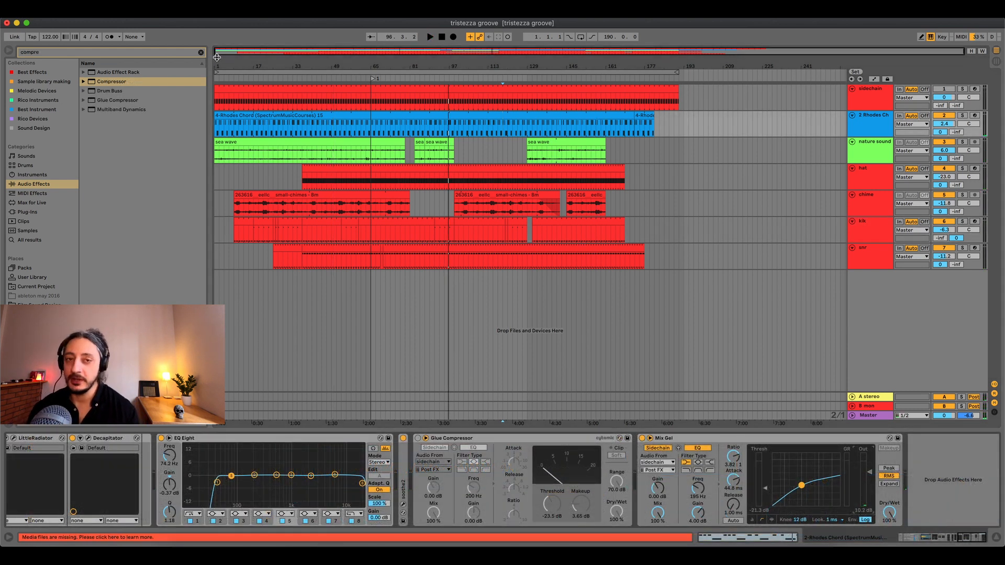
Step: Clear the browser search, and play the looped section from bar 134 with the nature sound track soloed
{"action": "left_click", "coordinate": [201, 53]}
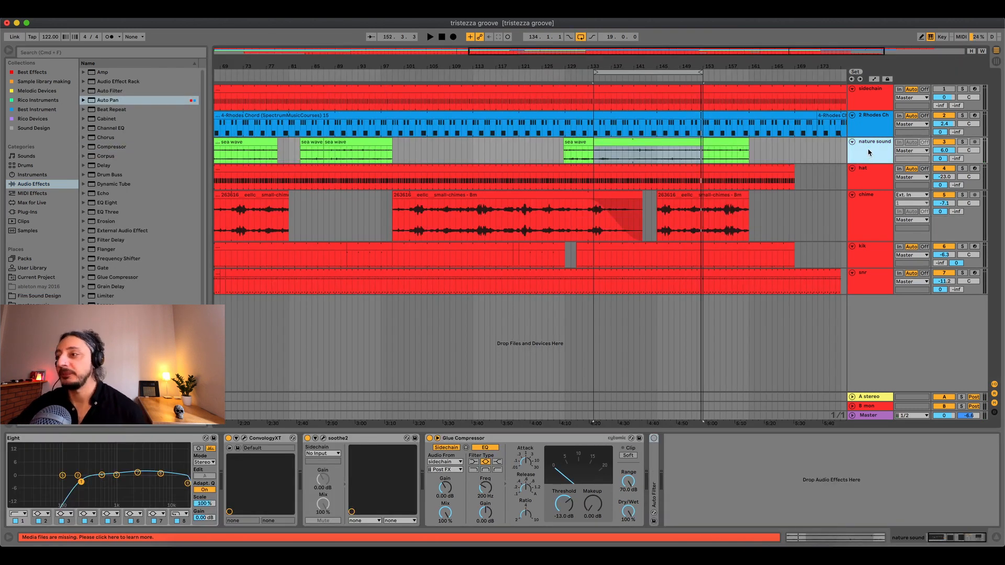
{"action": "left_click", "coordinate": [672, 72]}
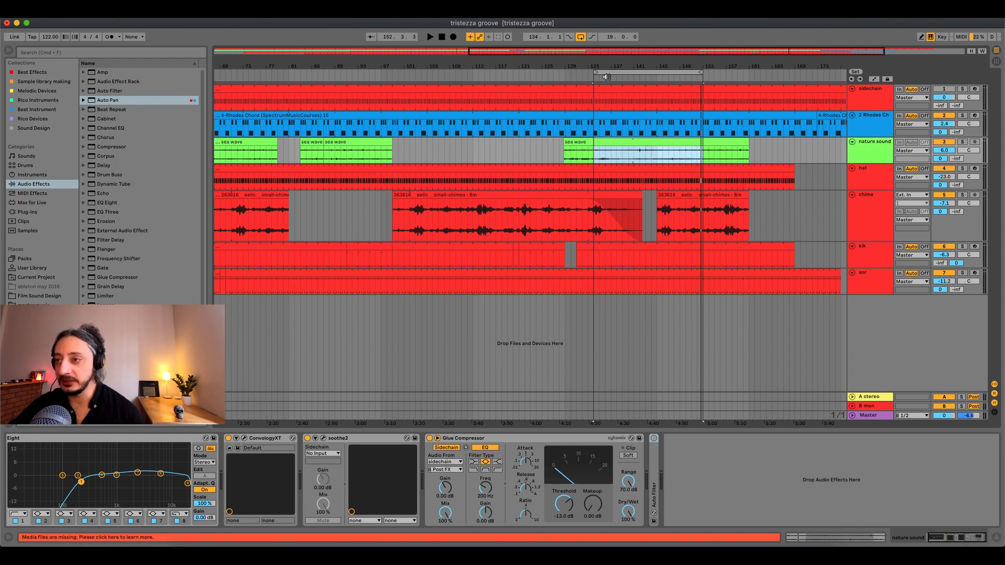
{"action": "left_click", "coordinate": [601, 78]}
{"action": "left_click", "coordinate": [962, 142]}
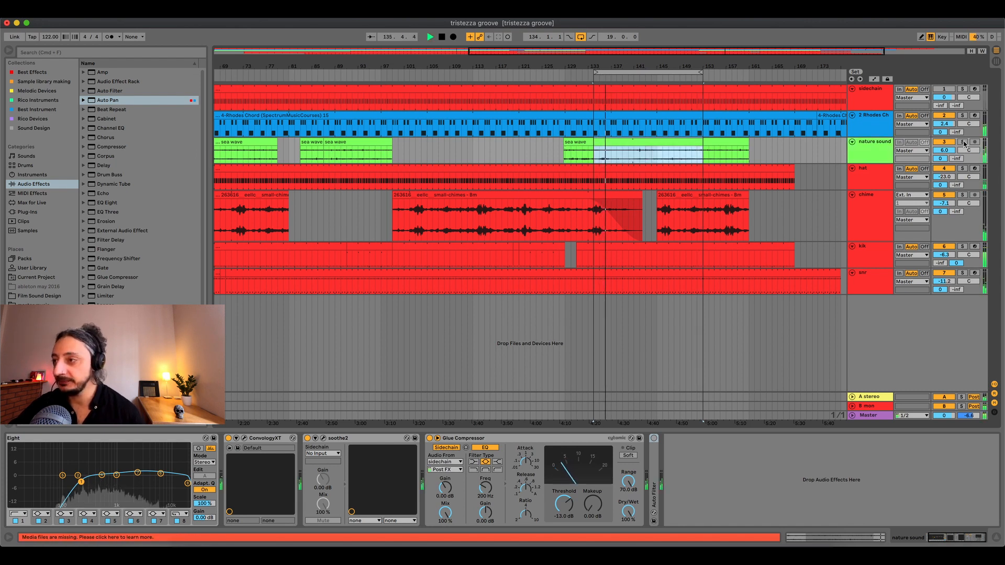
Step: Activate the nature sound track's Auto Filter with a 7.11 kHz cutoff, 36% resonance, an LFO amount of 14.0 and a 0.33 Hz rate
{"action": "double_click", "coordinate": [657, 468]}
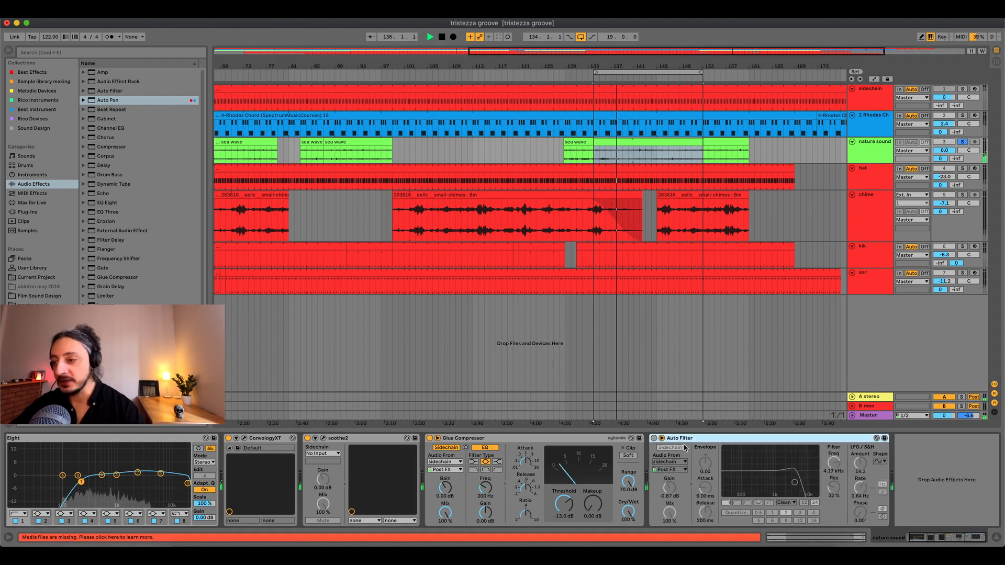
{"action": "left_click", "coordinate": [653, 438]}
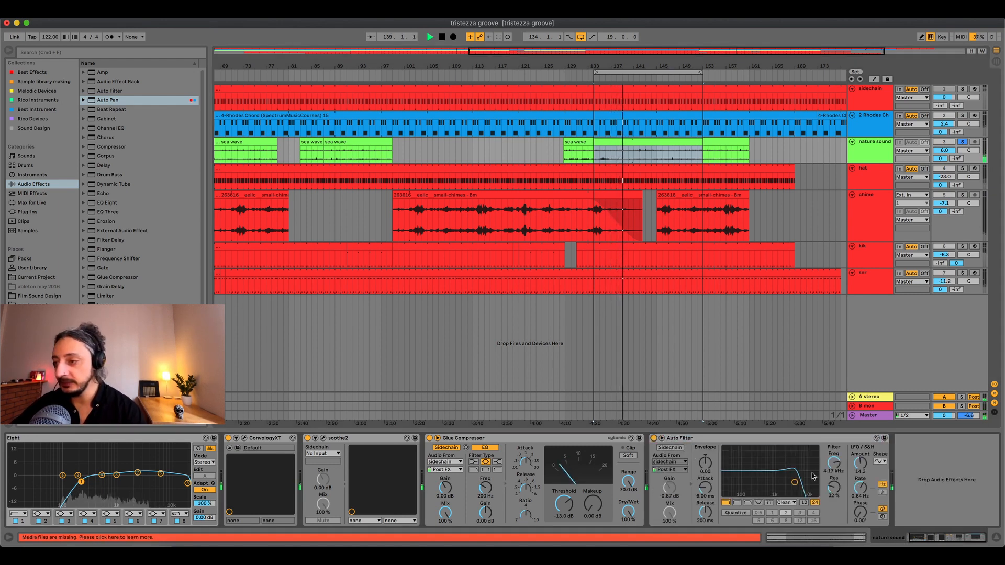
{"action": "mouse_move", "coordinate": [795, 482]}
{"action": "left_mouse_down"}
{"action": "mouse_move", "coordinate": [817, 479]}
{"action": "mouse_move", "coordinate": [765, 478]}
{"action": "mouse_move", "coordinate": [802, 481]}
{"action": "left_mouse_up"}
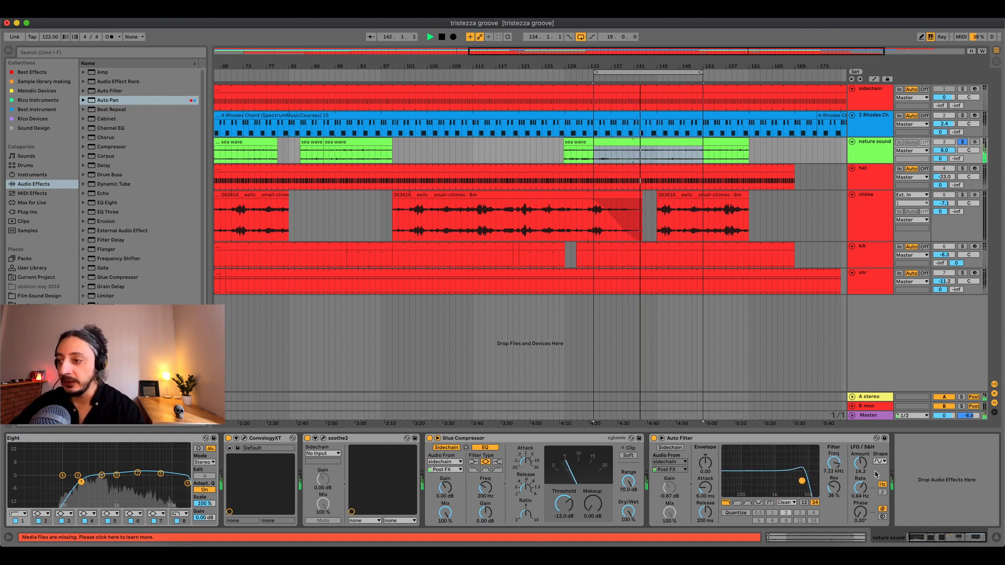
{"action": "mouse_move", "coordinate": [860, 463]}
{"action": "left_mouse_down"}
{"action": "mouse_move", "coordinate": [860, 475]}
{"action": "mouse_move", "coordinate": [860, 464]}
{"action": "left_mouse_up"}
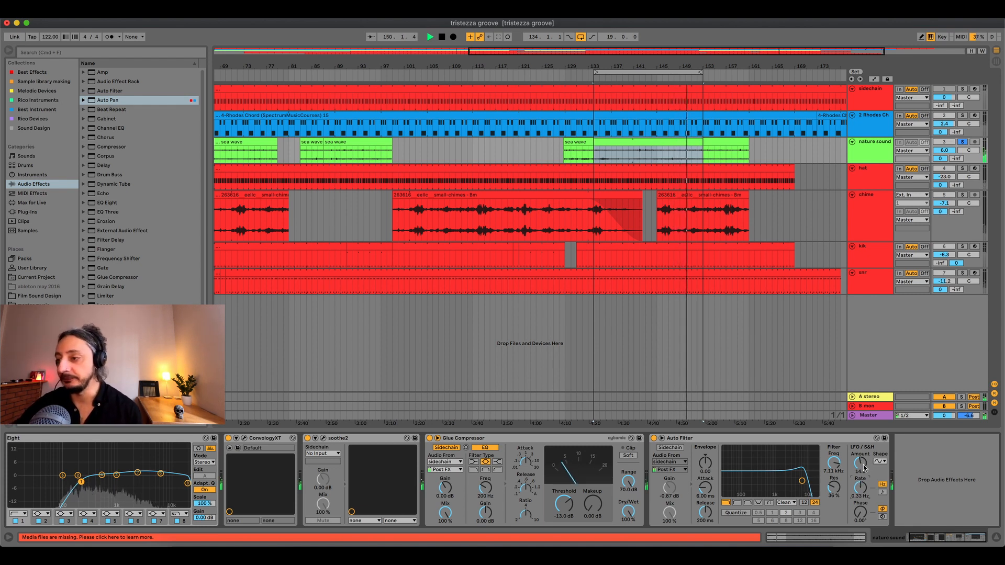
Step: Enable Sidechain on the nature sound's Auto Filter with the sidechain track Post FX as its source, and check that source track's devices
{"action": "left_click", "coordinate": [679, 449]}
{"action": "left_click", "coordinate": [681, 462]}
{"action": "left_click", "coordinate": [679, 470]}
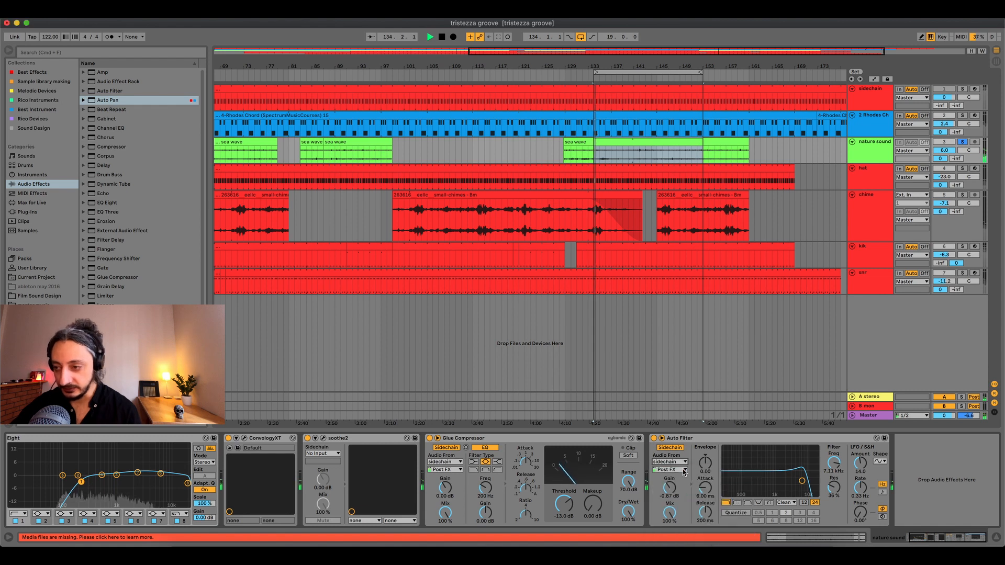
{"action": "left_click", "coordinate": [872, 100]}
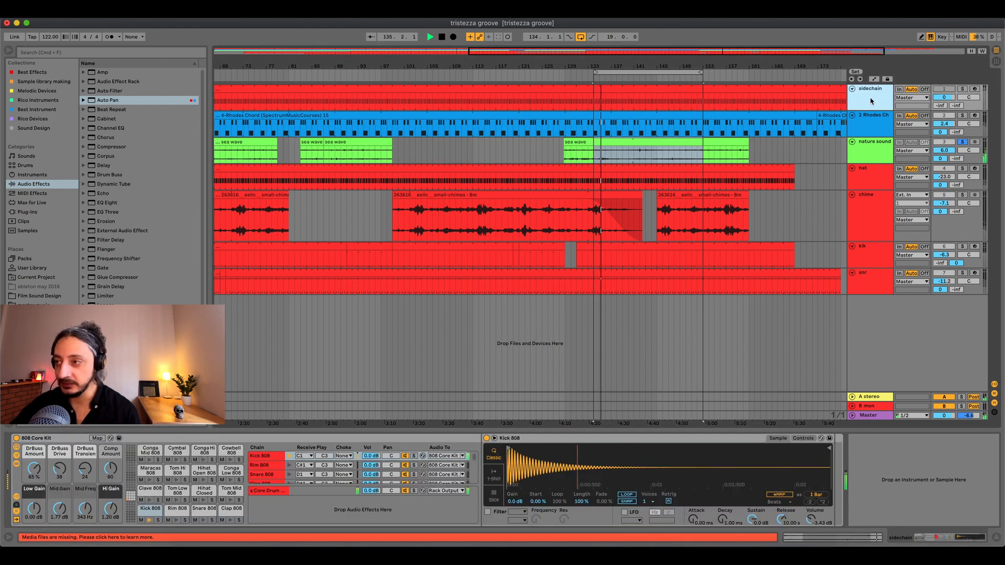
{"action": "left_click", "coordinate": [875, 149]}
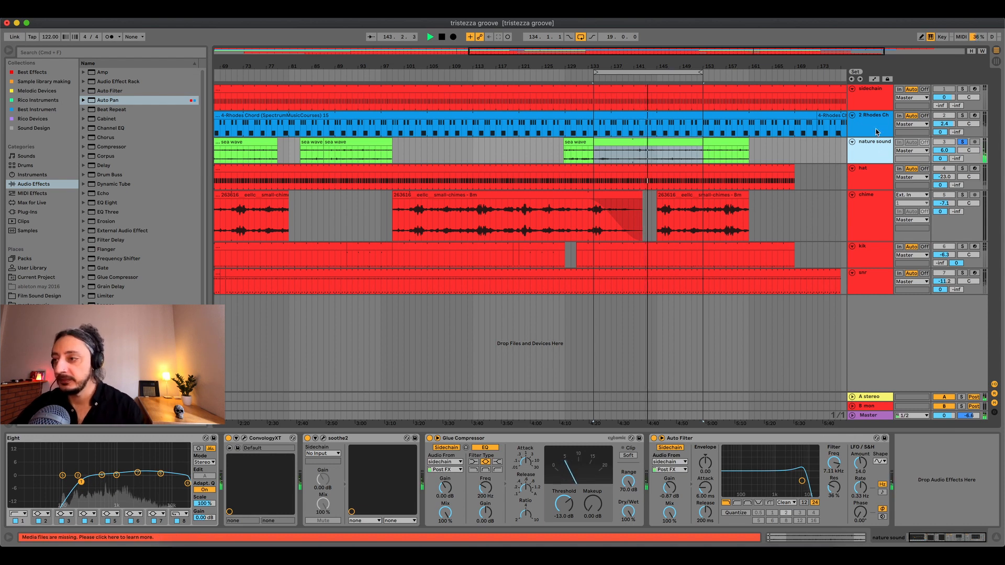
Step: Unfold and activate the Rhodes track's Auto Filter with Sidechain enabled, and solo the Rhodes together with the nature sound
{"action": "key", "text": "Up"}
{"action": "double_click", "coordinate": [658, 467]}
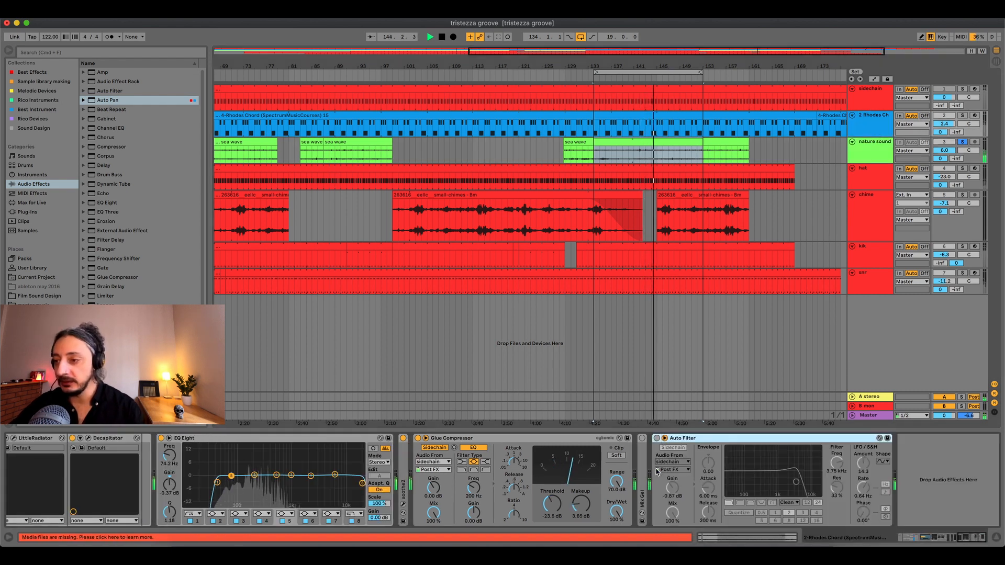
{"action": "left_click", "coordinate": [963, 115]}
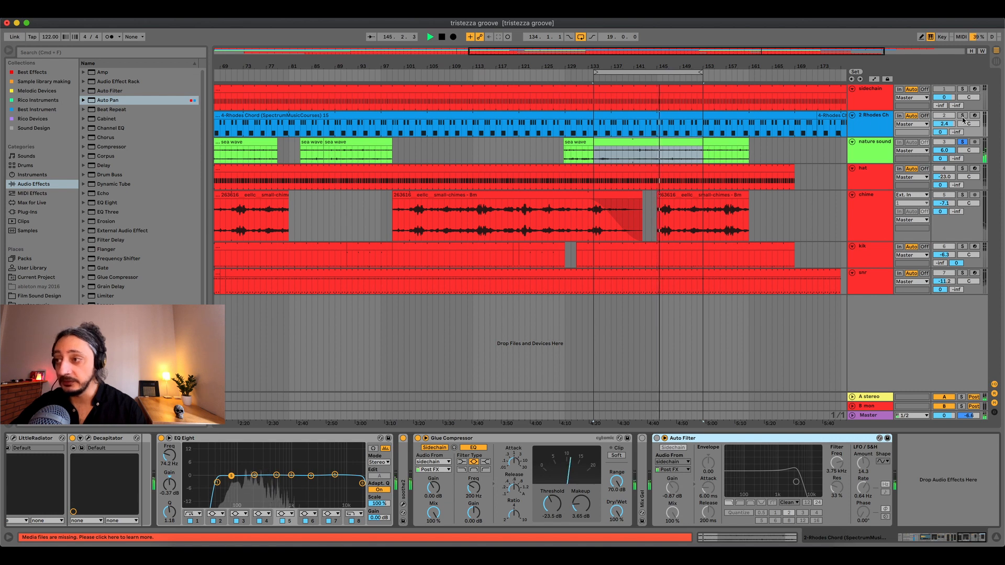
{"action": "key", "text": "0"}
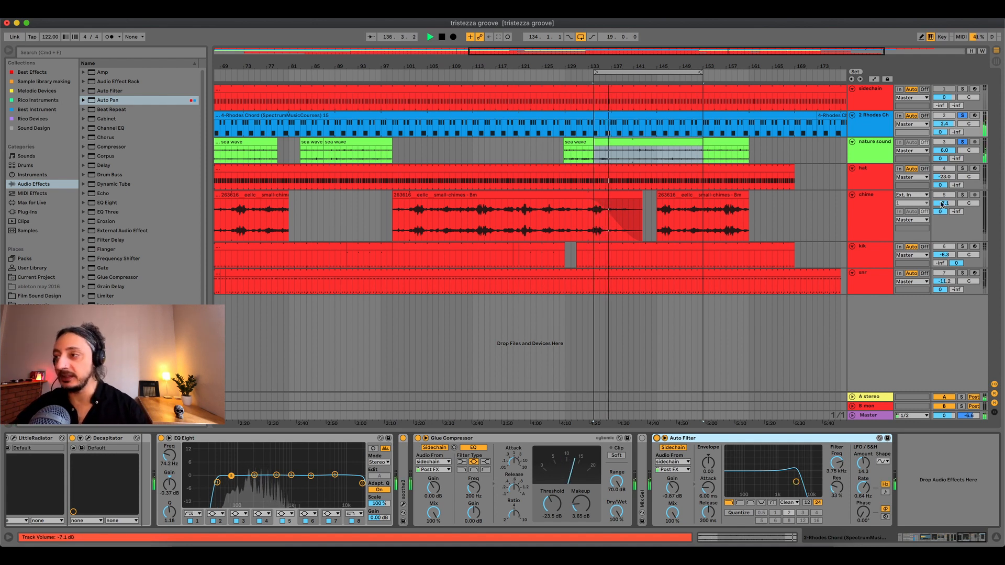
Step: Unsolo the Rhodes and nature sound tracks, and switch between Session and Arrangement views while the full mix plays
{"action": "left_click", "coordinate": [964, 142]}
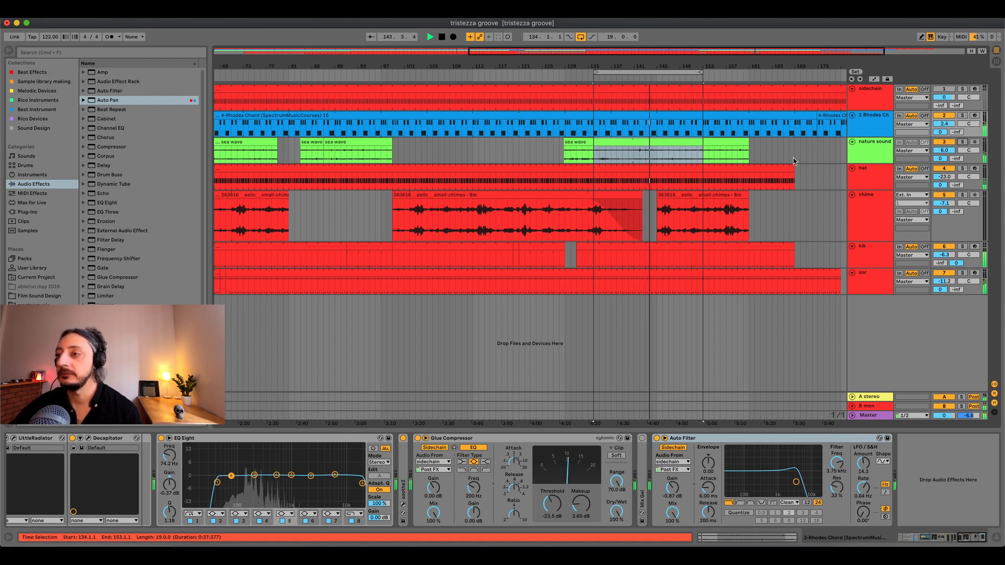
{"action": "key", "text": "Tab"}
{"action": "key", "text": "Tab"}
{"action": "key", "text": "Tab"}
{"action": "key", "text": "Tab"}
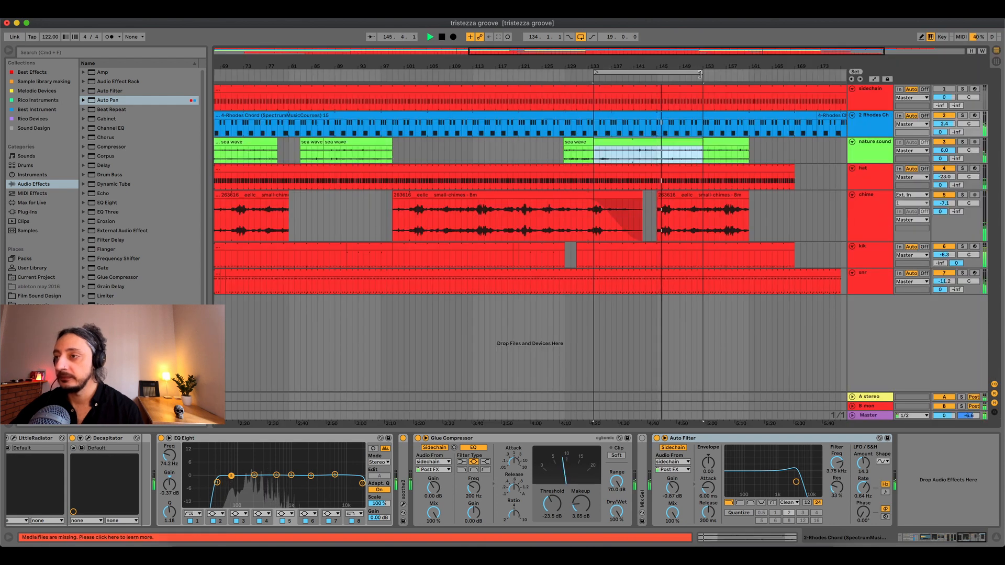
Step: Extend the loop starting at bar 134 to a length of 29.2.0, with the nature sound's devices shown, and stop playback
{"action": "left_click_drag", "start_coordinate": [702, 74], "coordinate": [747, 76]}
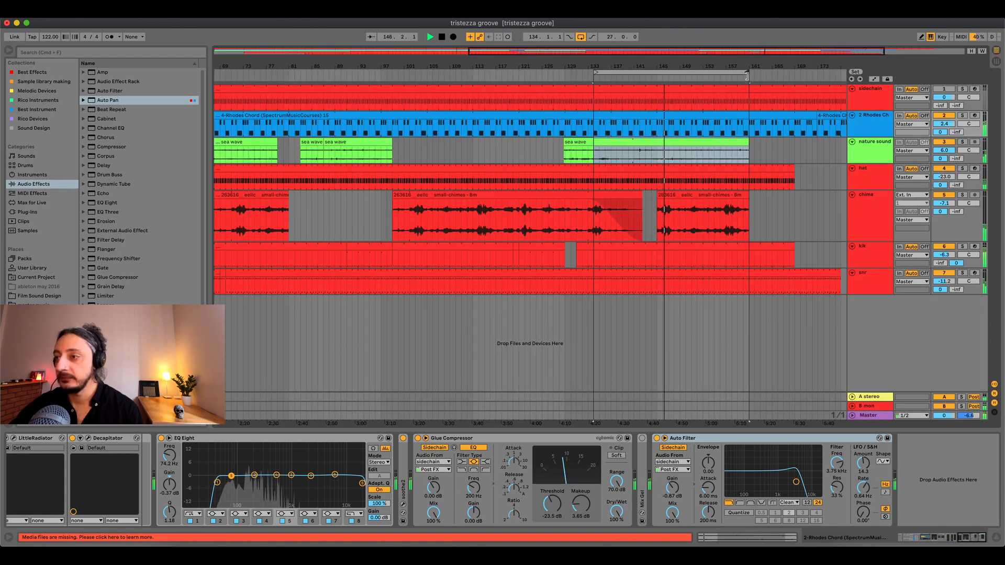
{"action": "left_click", "coordinate": [865, 149]}
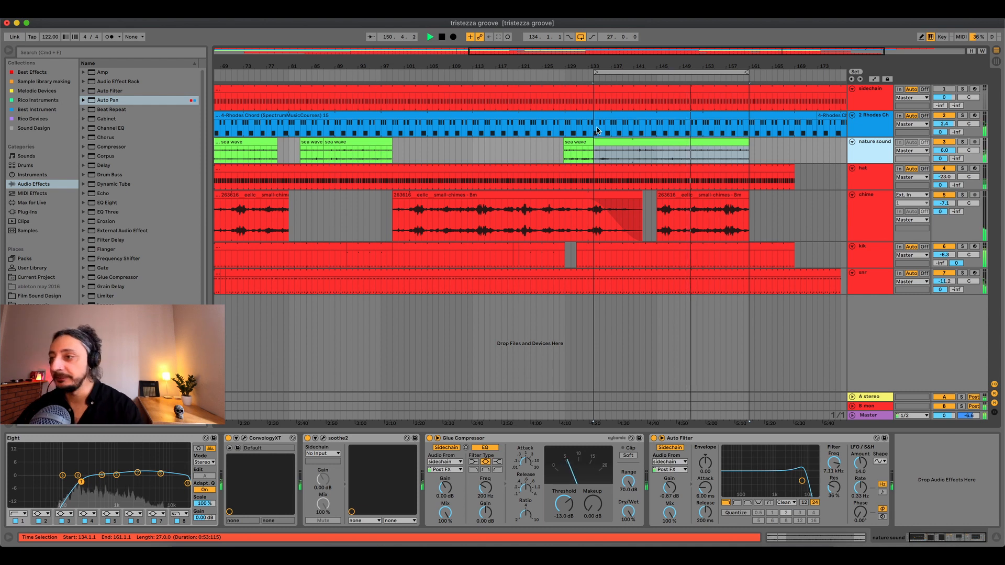
{"action": "left_click_drag", "start_coordinate": [733, 67], "coordinate": [734, 88]}
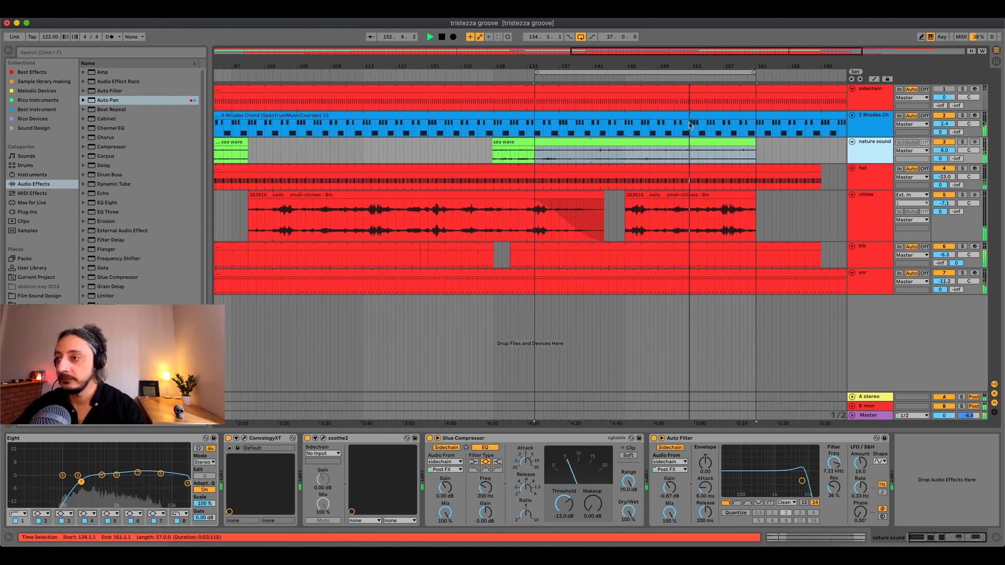
{"action": "left_click_drag", "start_coordinate": [751, 72], "coordinate": [775, 72]}
{"action": "key", "text": "space"}
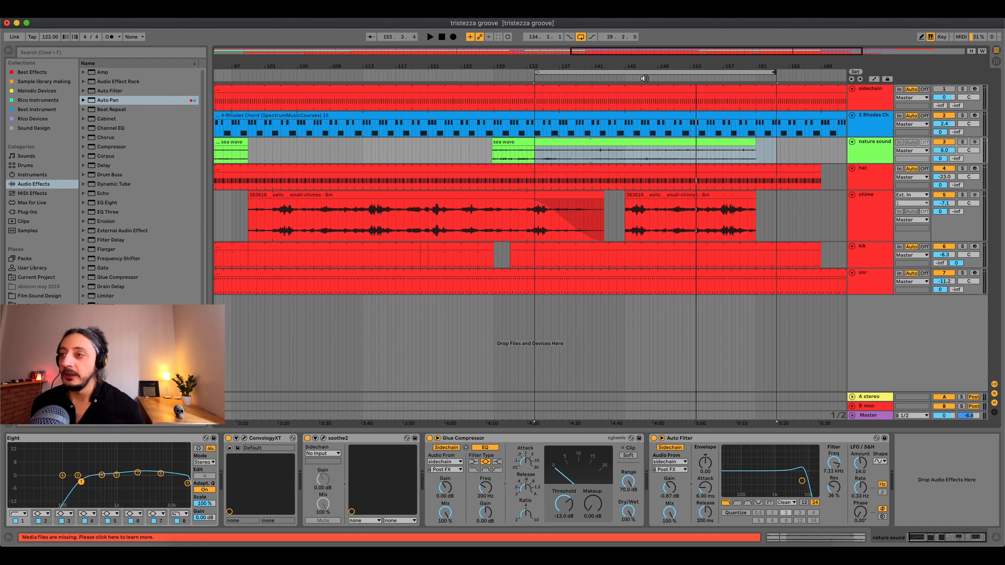